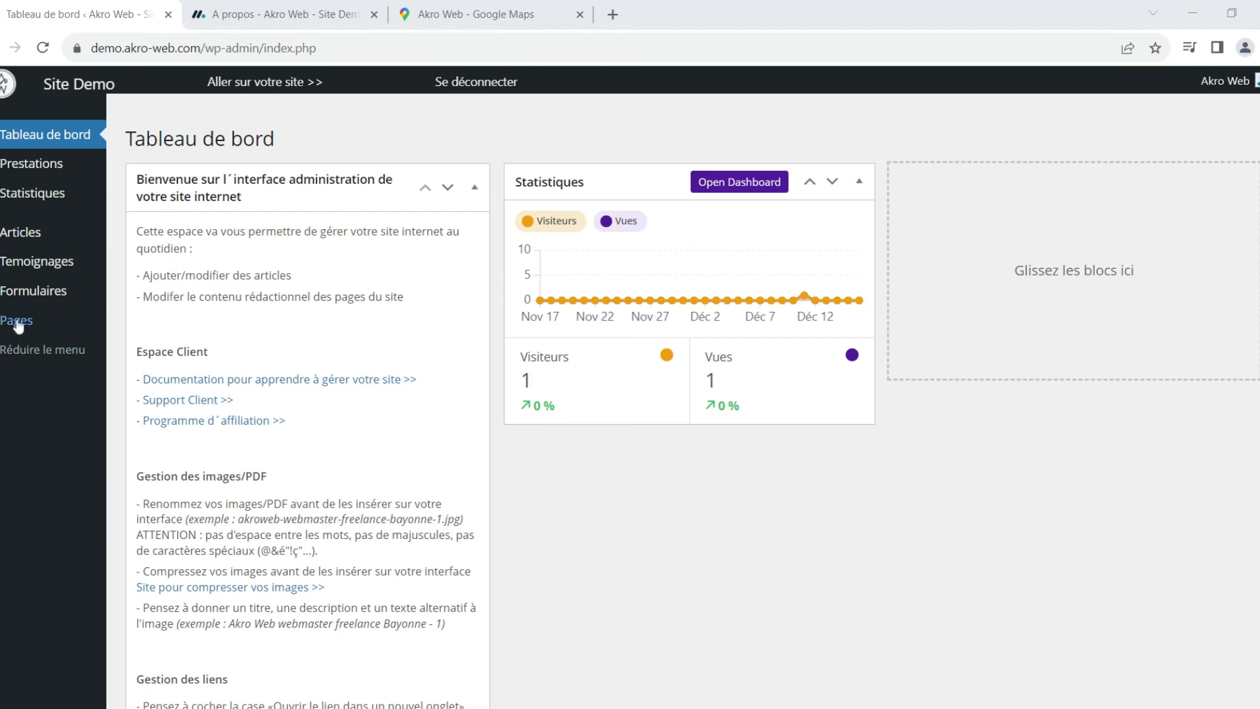
Step: Open the "A propos" page from the site's page list for editing and look over its title and body text
click(18, 324)
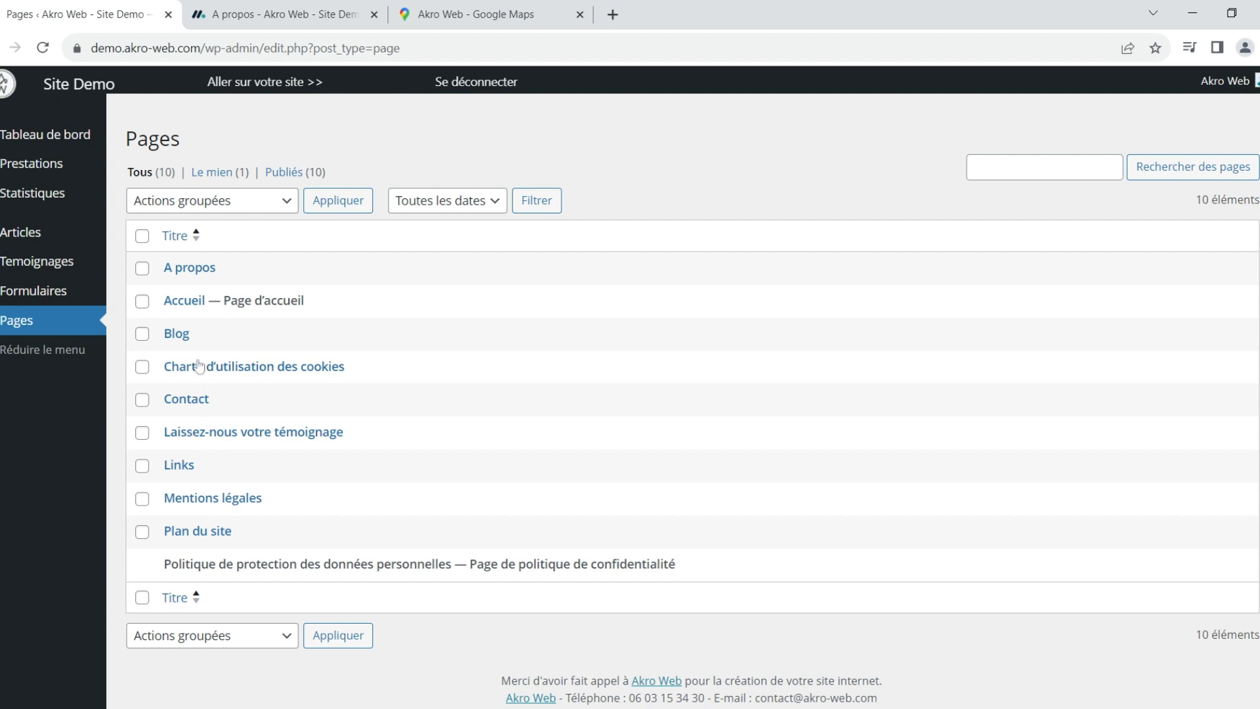
click(208, 274)
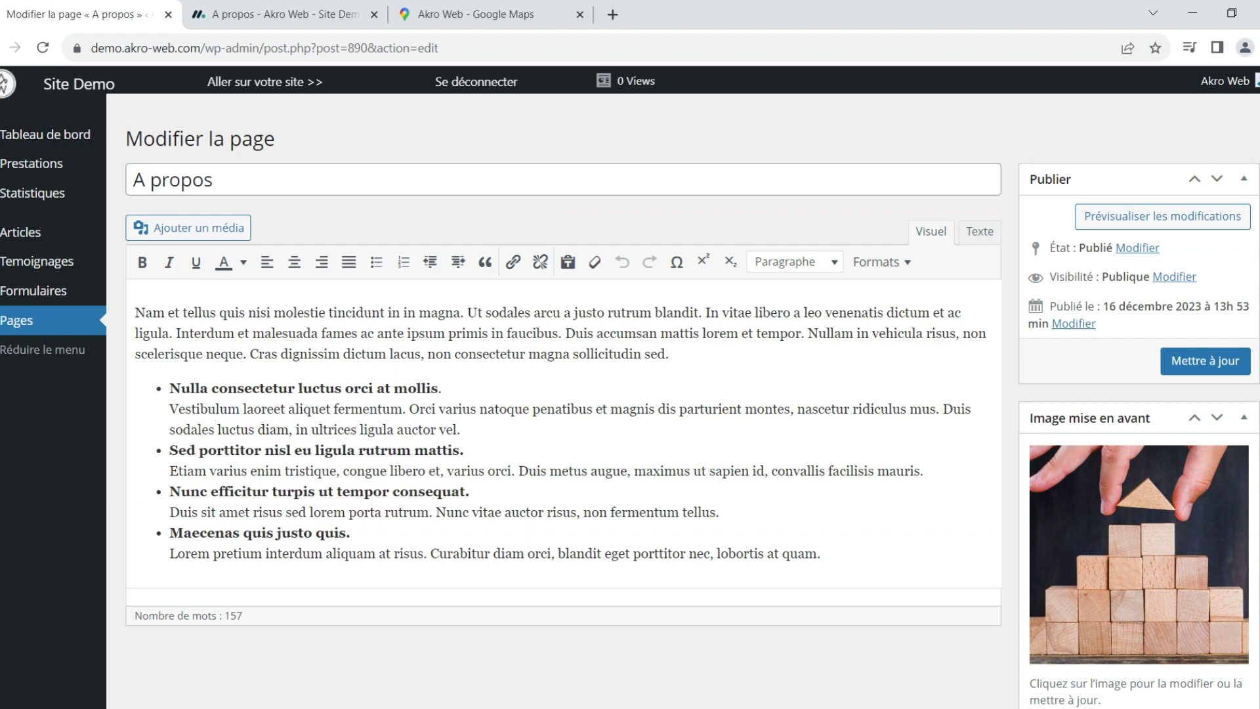
drag(217, 181, 127, 191)
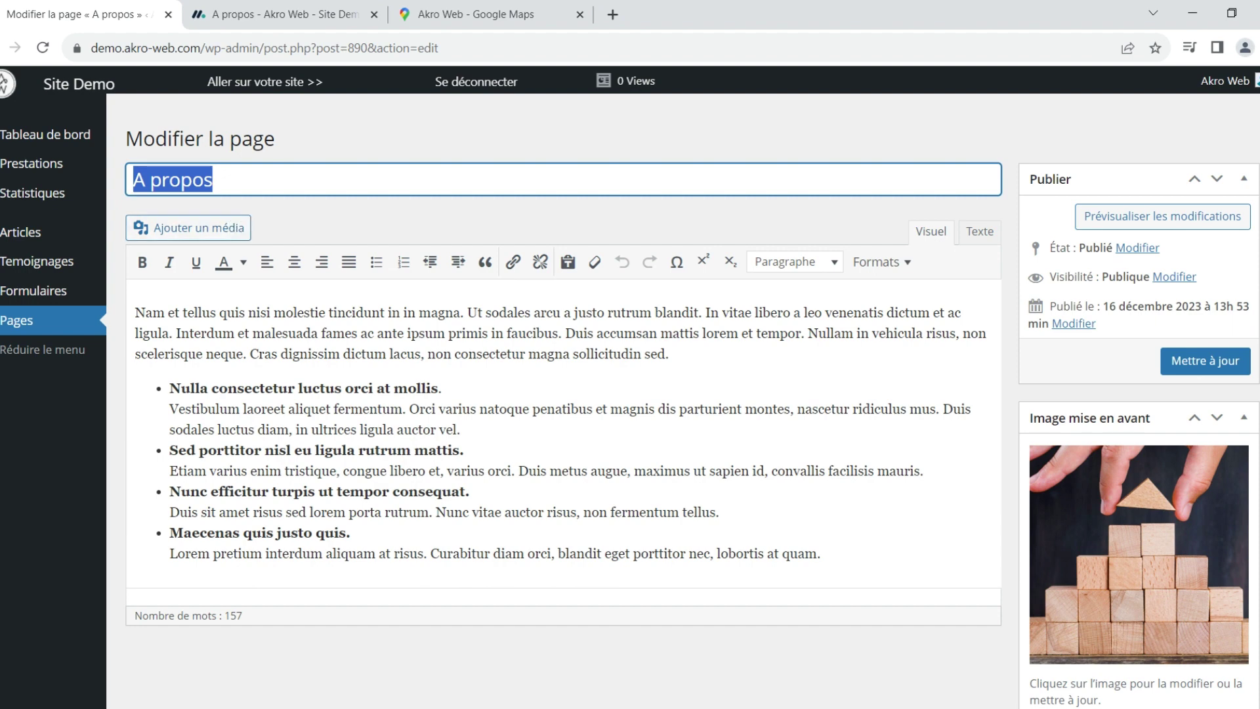
click(375, 512)
drag(821, 554, 211, 313)
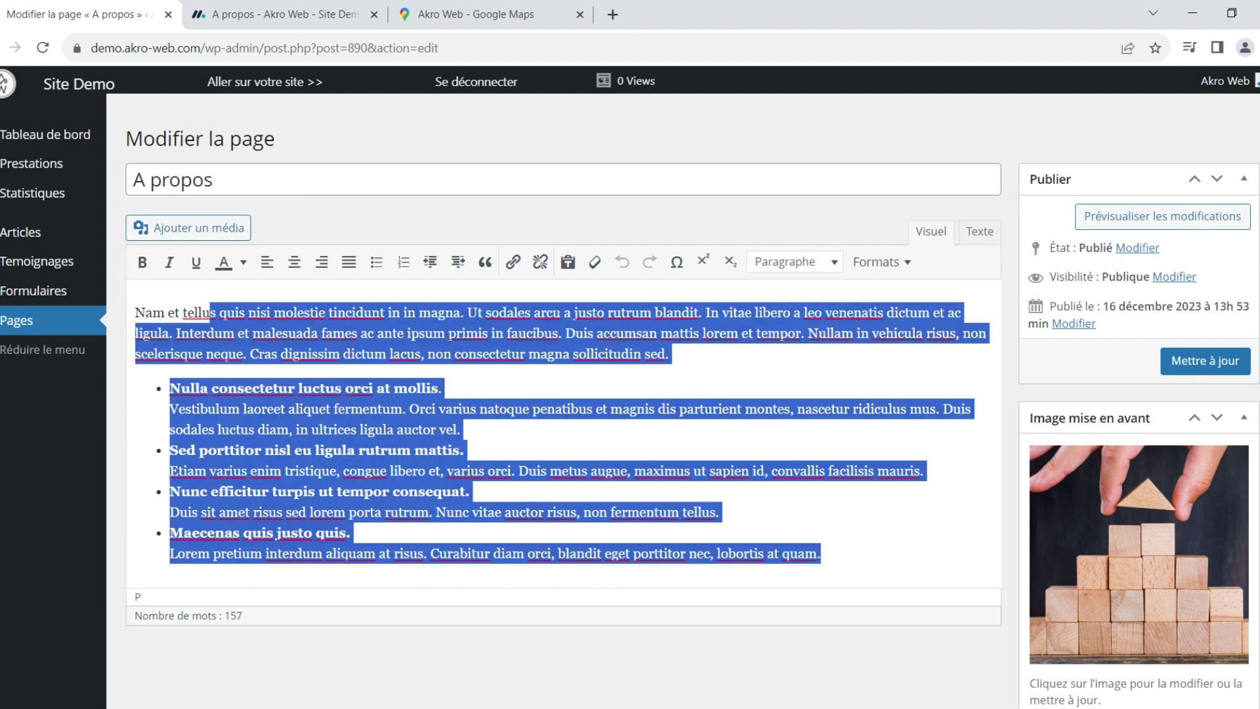
click(821, 553)
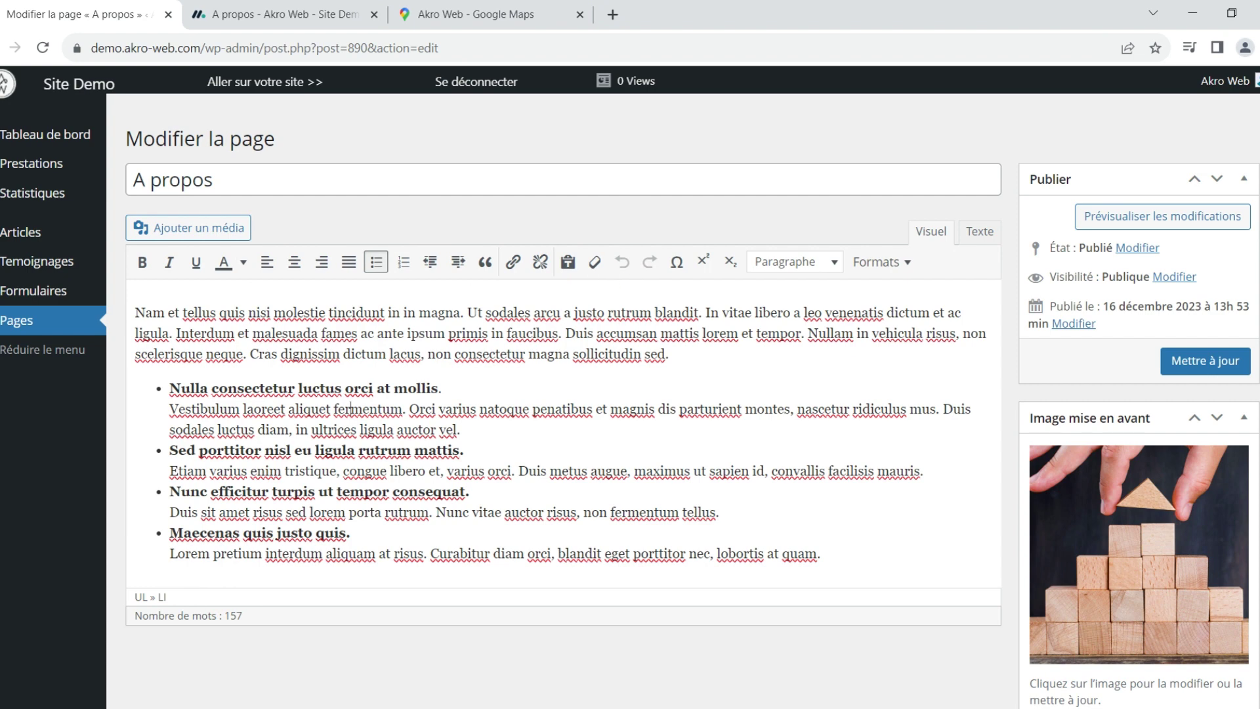
Step: Apply the Bleu 1 format to the first two bold headings of the bulleted list
drag(442, 388, 169, 388)
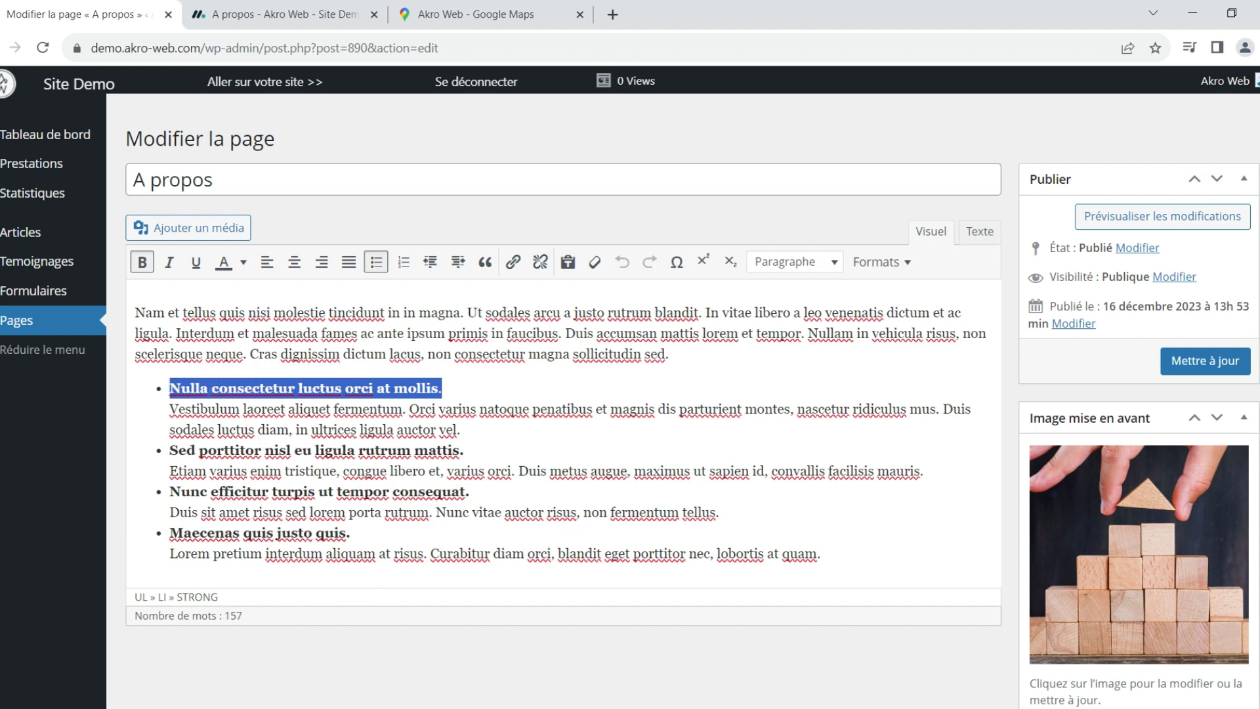
click(881, 266)
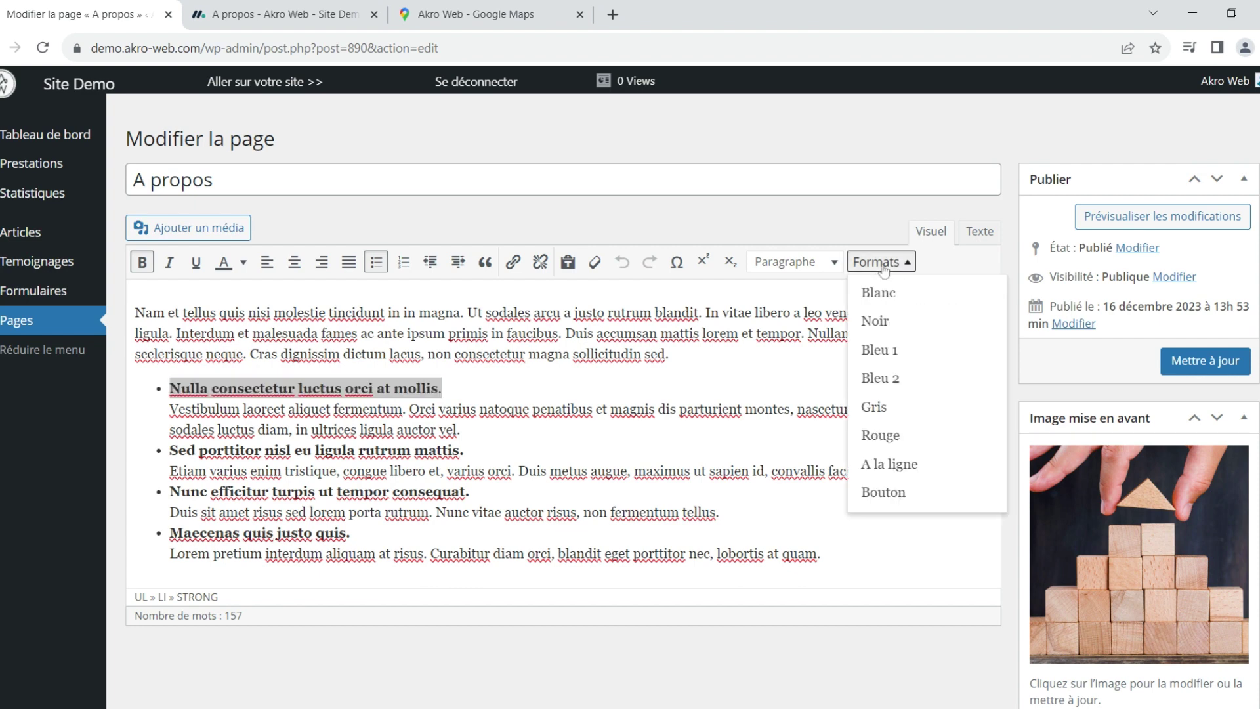
click(880, 348)
drag(464, 450, 169, 451)
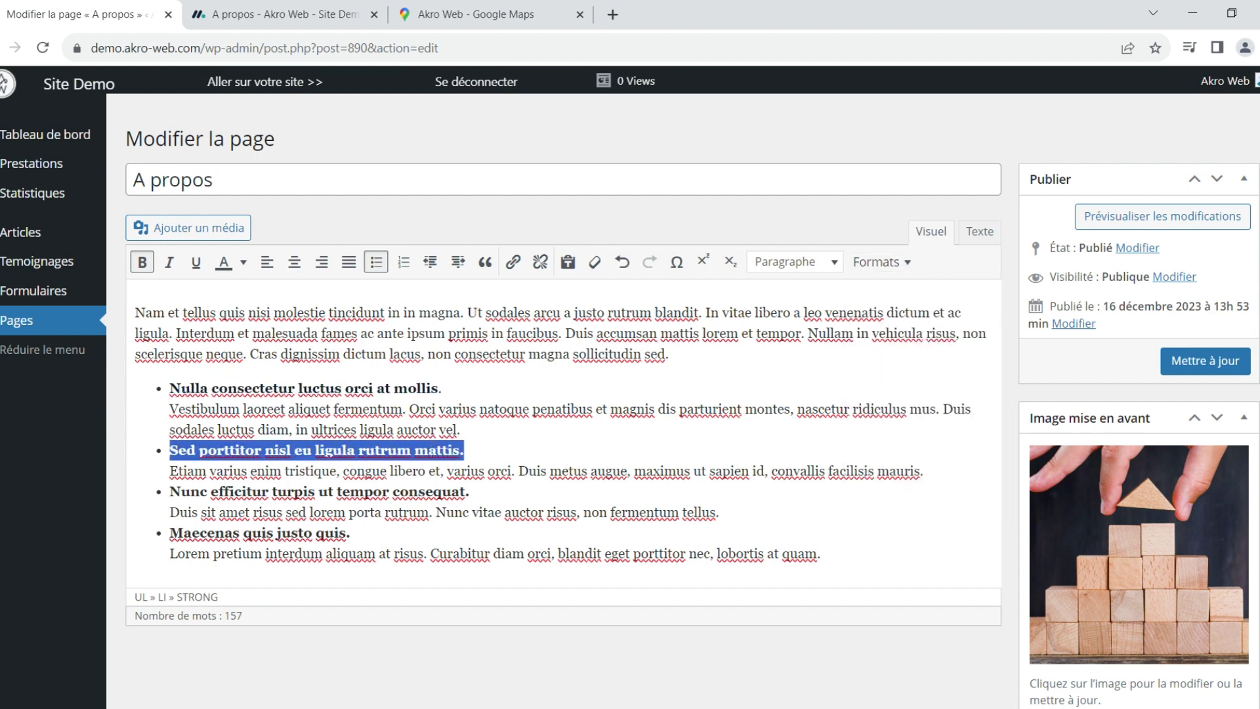
click(877, 265)
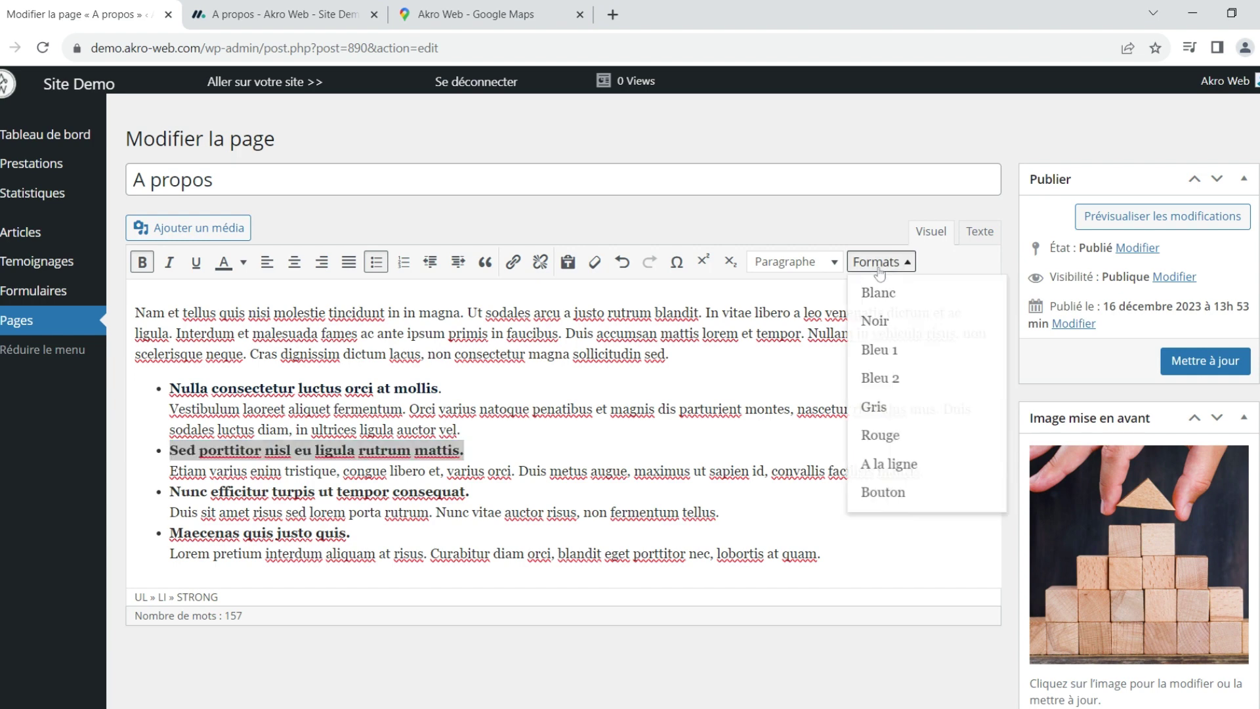
click(879, 349)
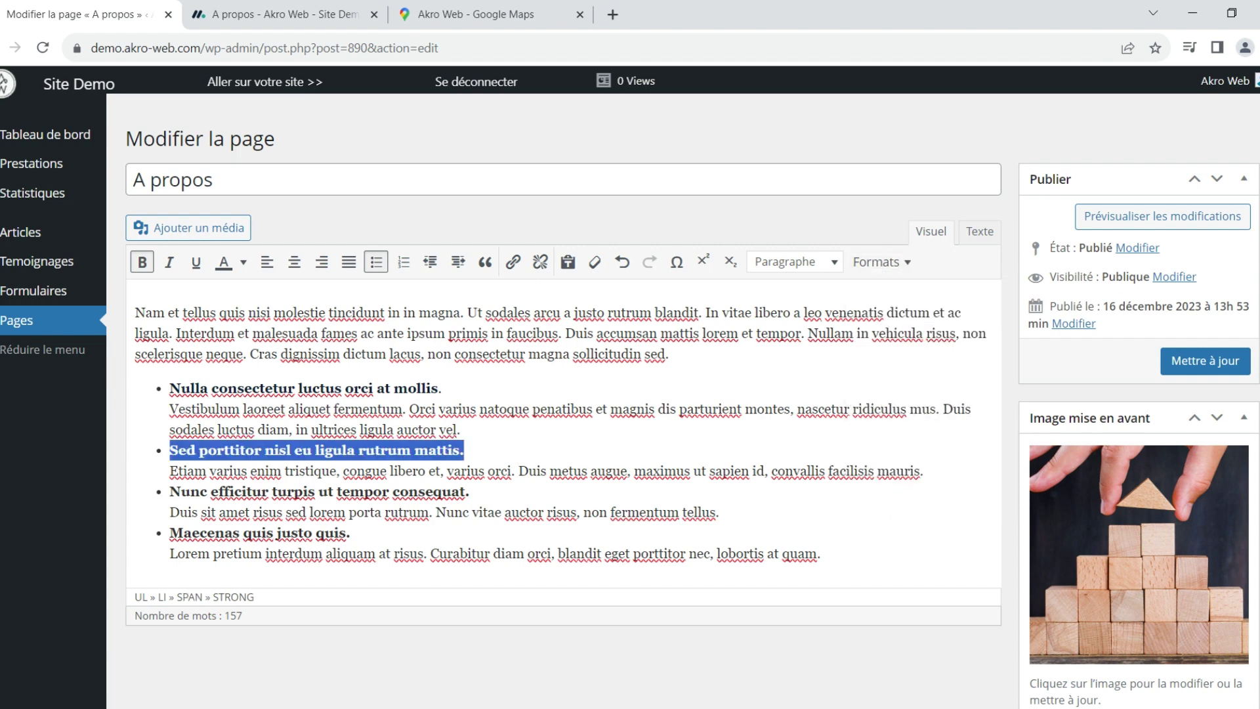
Step: Apply the Bleu 1 format to the last two bold headings of the bulleted list
drag(469, 492, 169, 492)
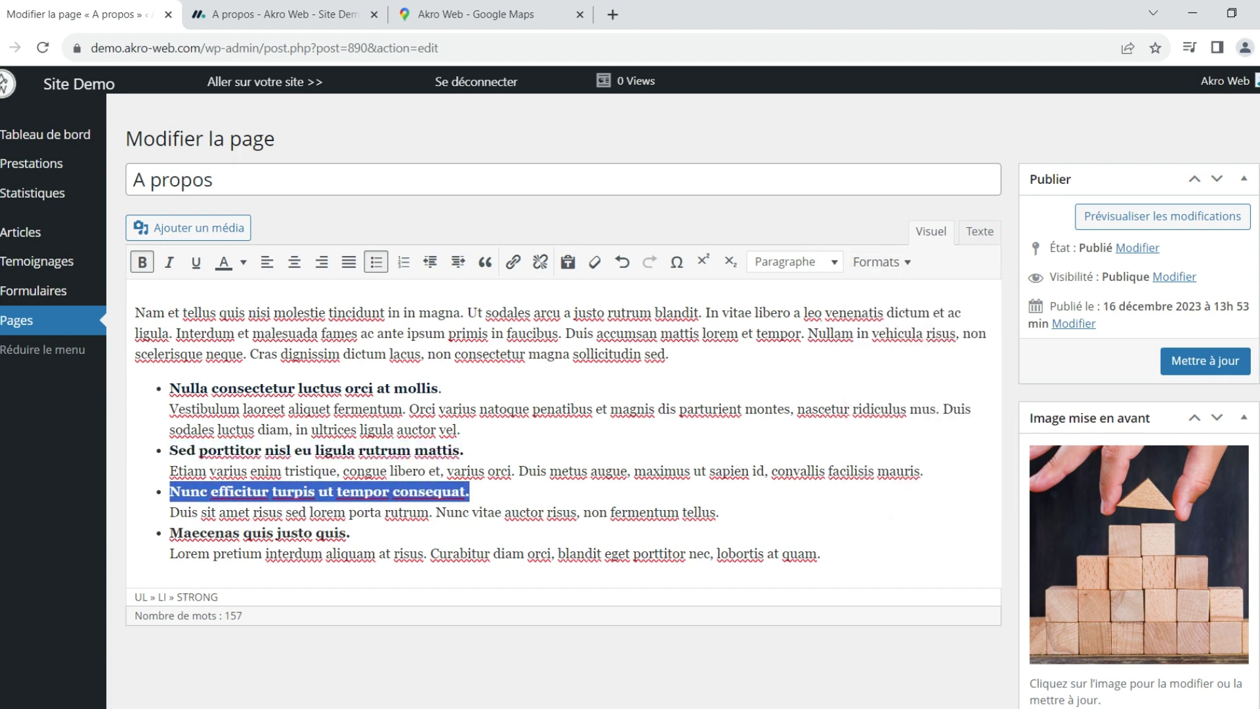
click(877, 262)
click(878, 374)
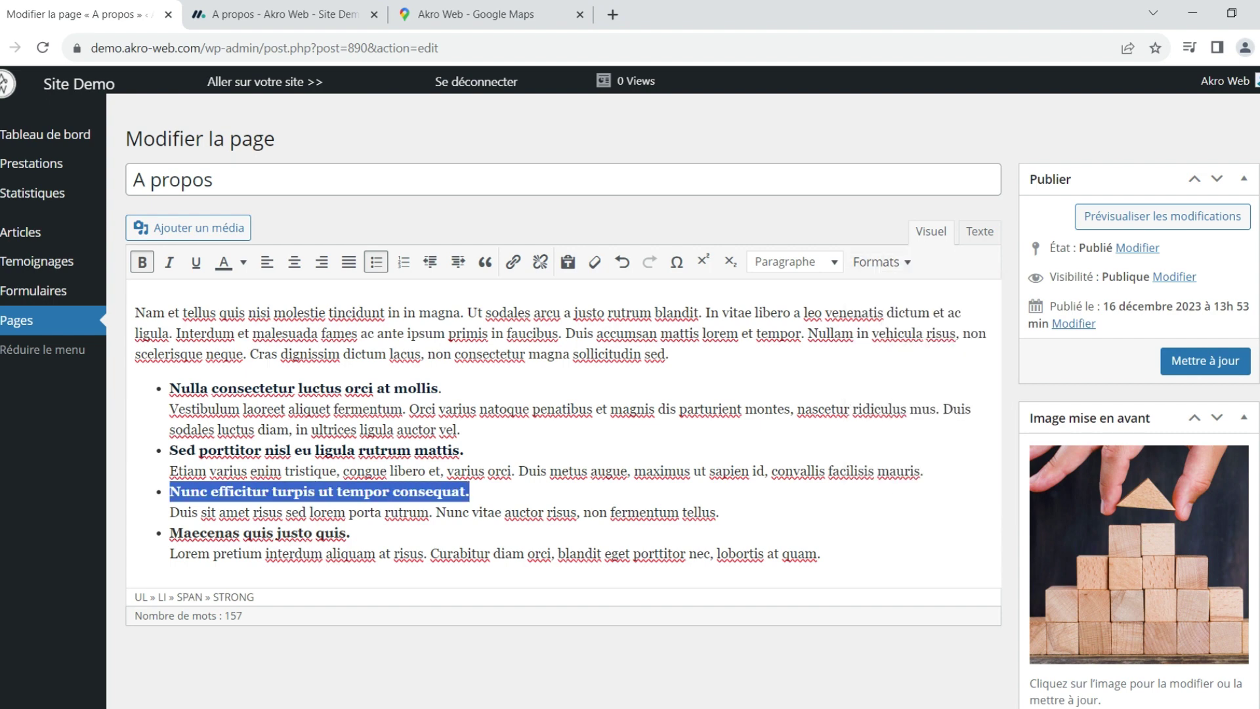
drag(350, 533, 170, 533)
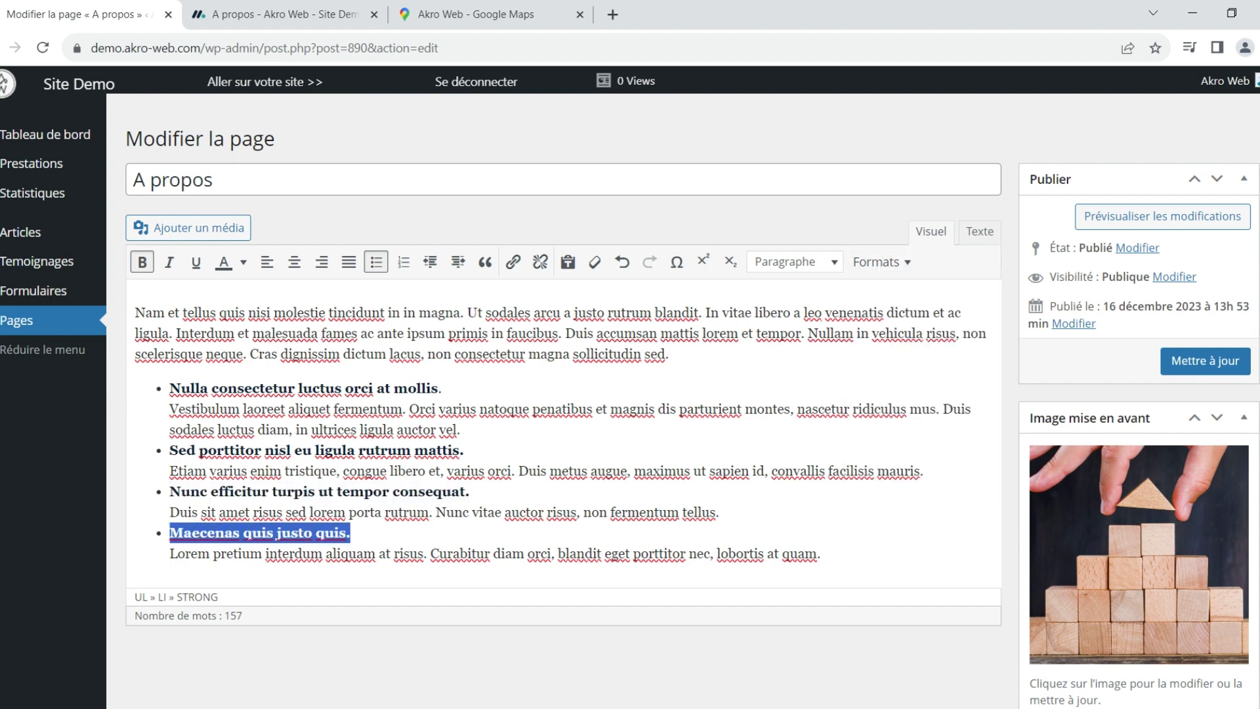
click(877, 268)
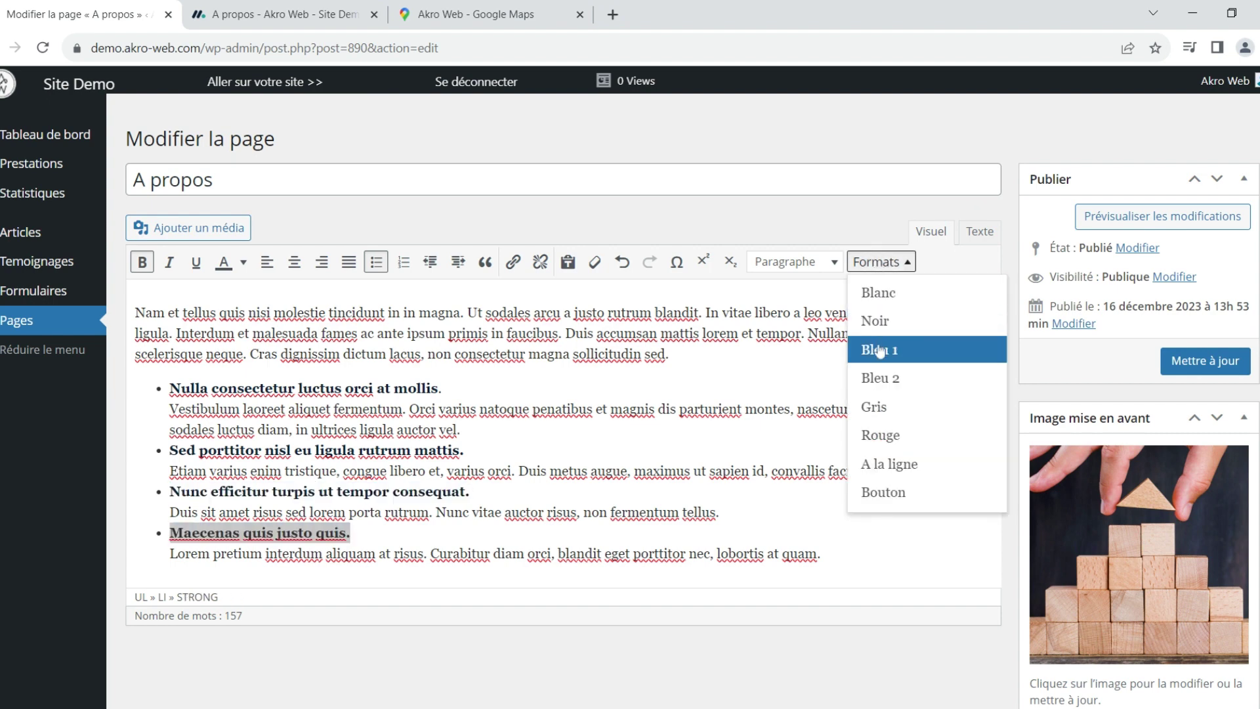
click(880, 352)
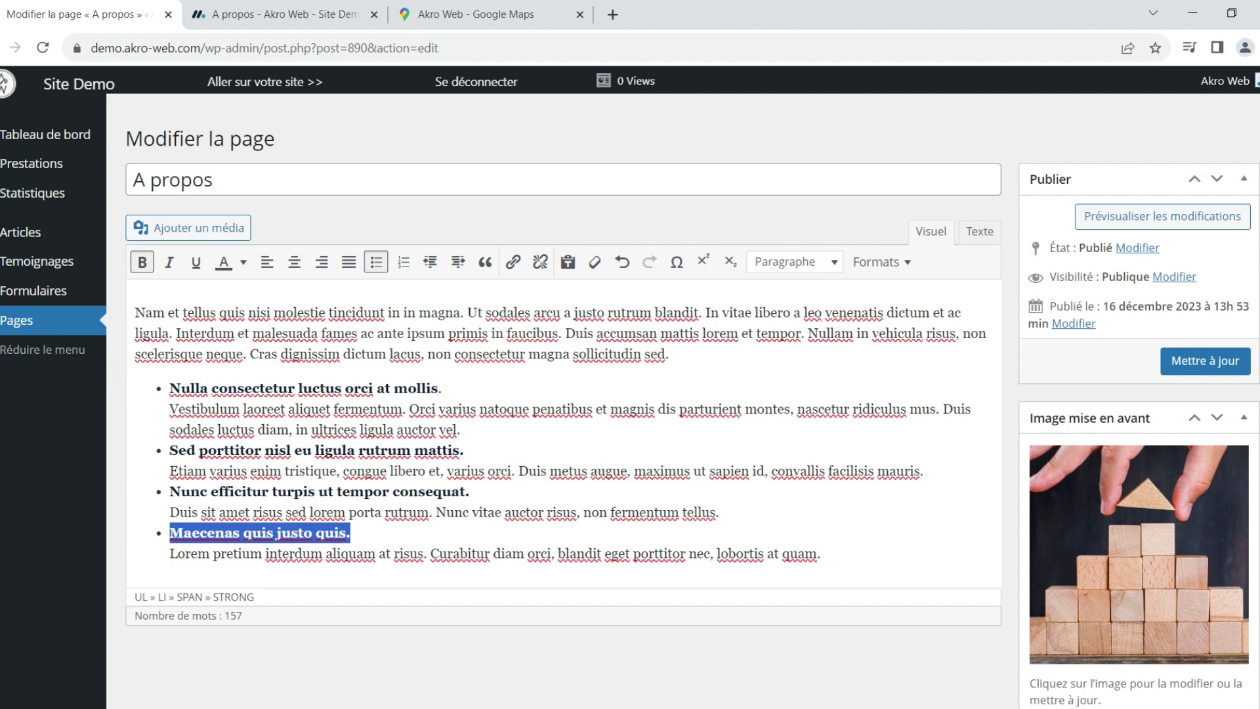
click(443, 389)
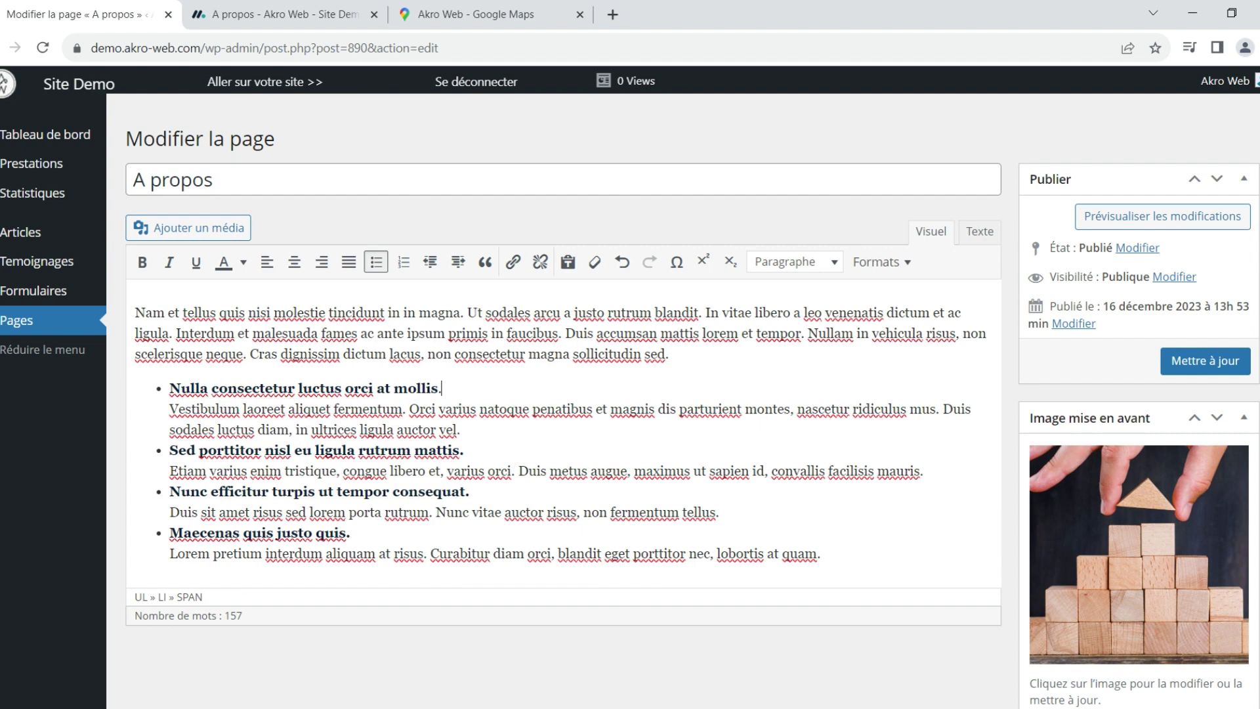
Step: Preview the recoloured list headings on the A propos page, then update the page from the editor
click(1157, 219)
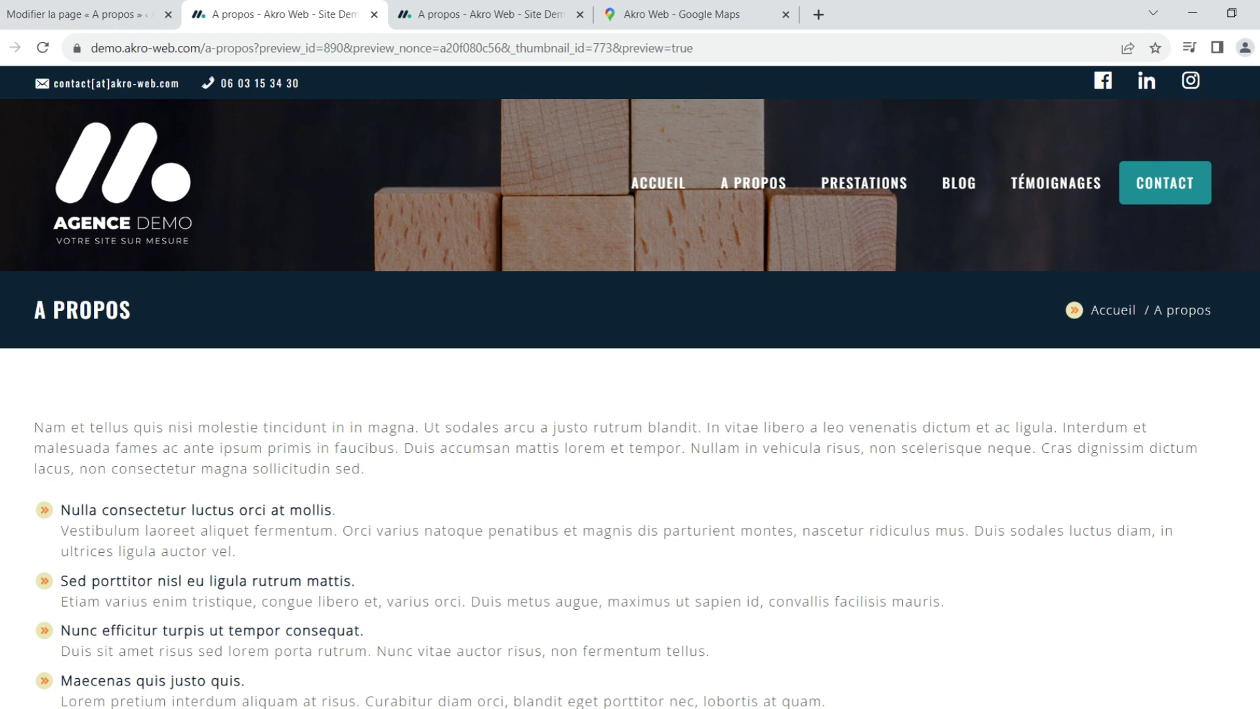
drag(336, 510, 60, 510)
click(184, 501)
click(140, 16)
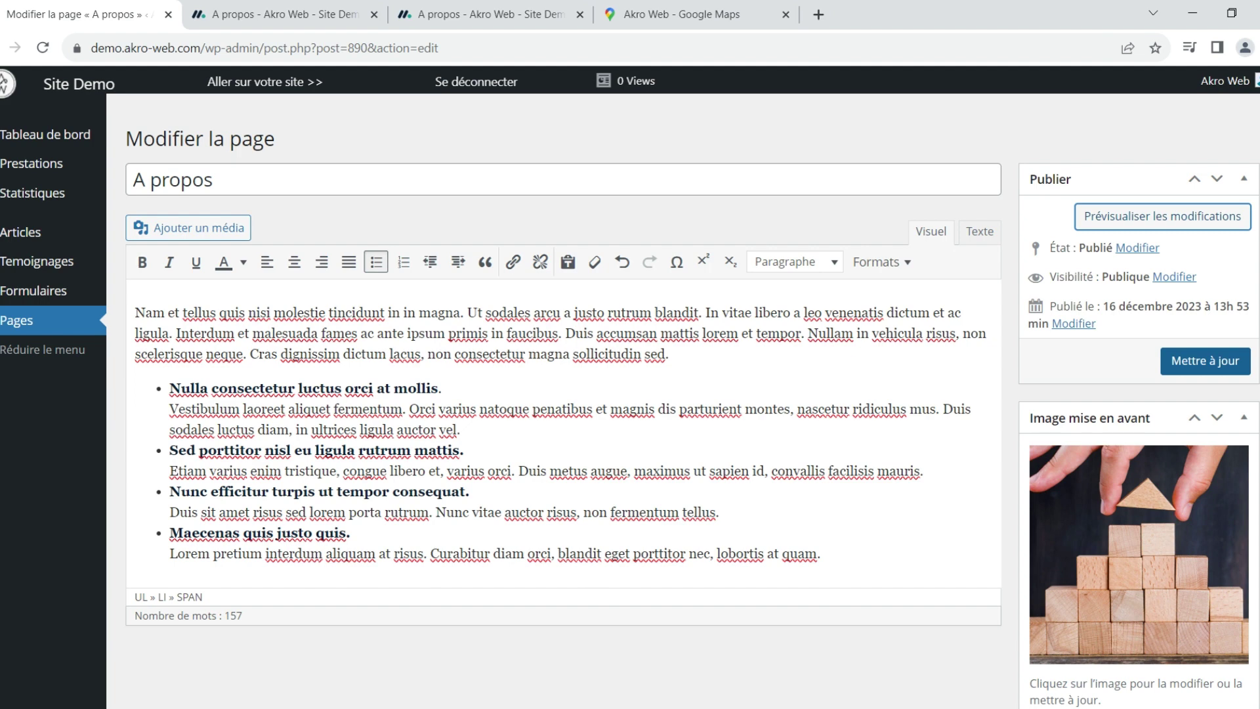
click(1198, 365)
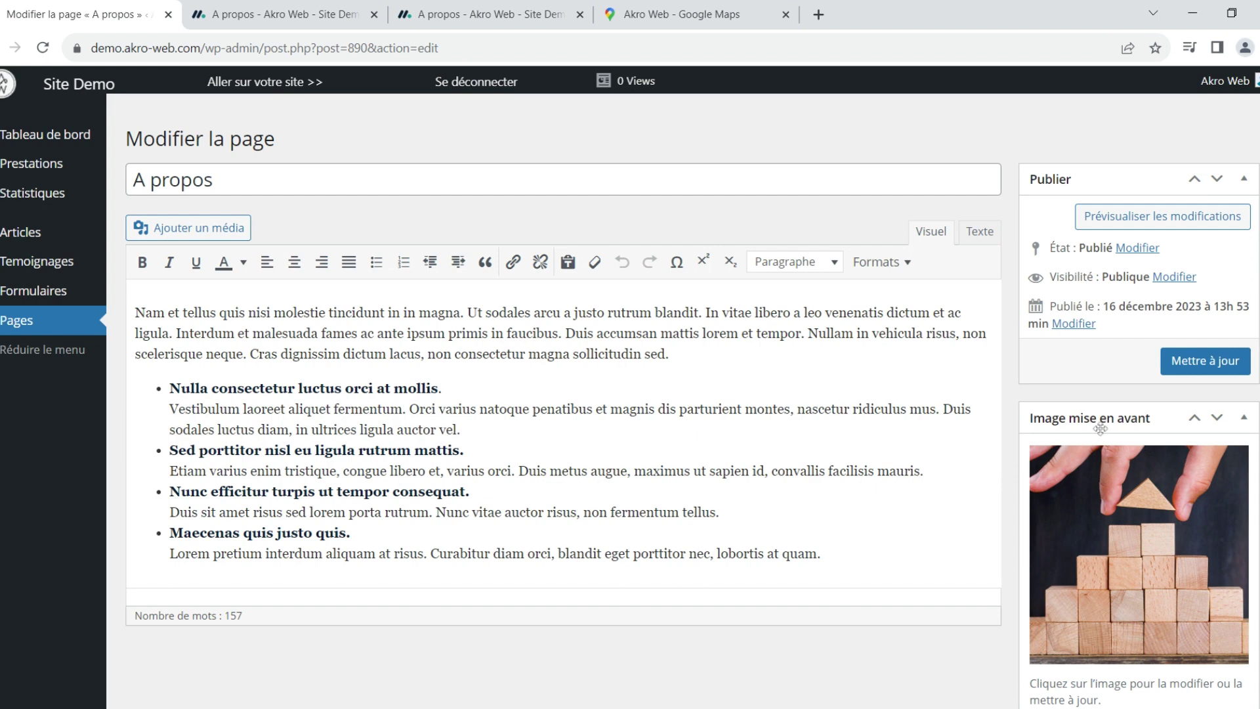
Step: Replace the page's featured image with akro-web-site-demo-wordpress-19.jpg from the media library and update the page
scroll(1101, 429, down, 2)
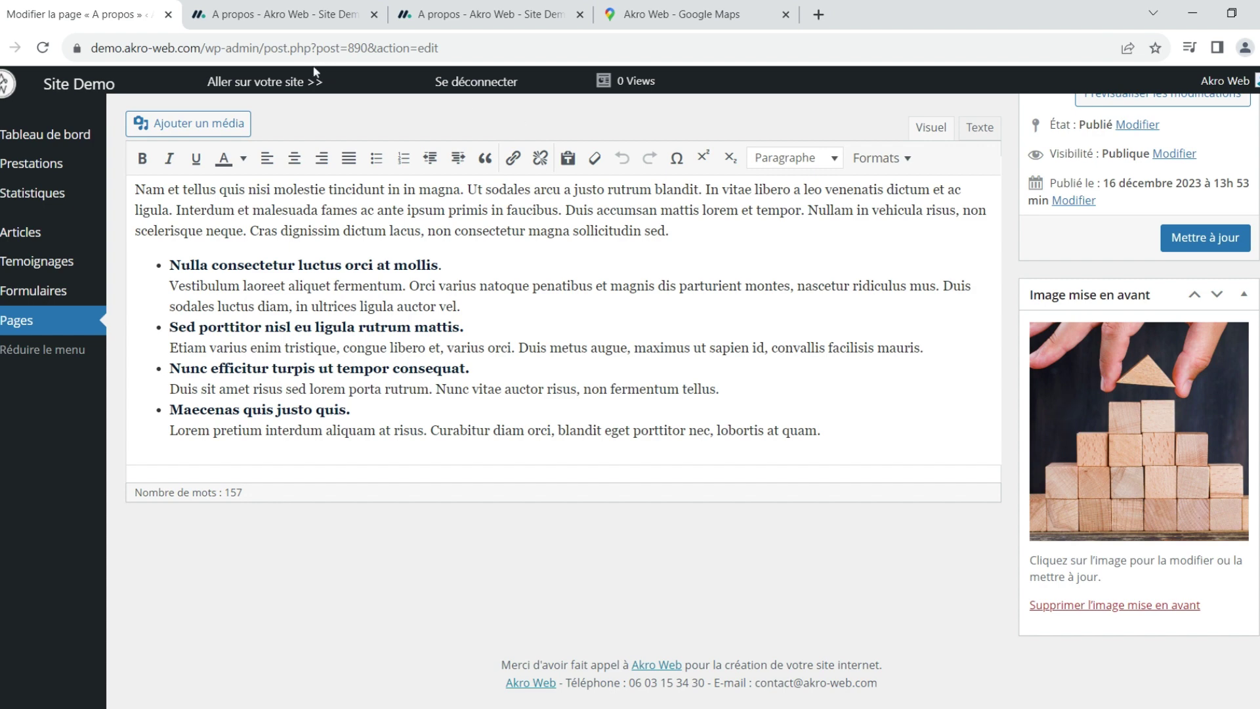
click(282, 14)
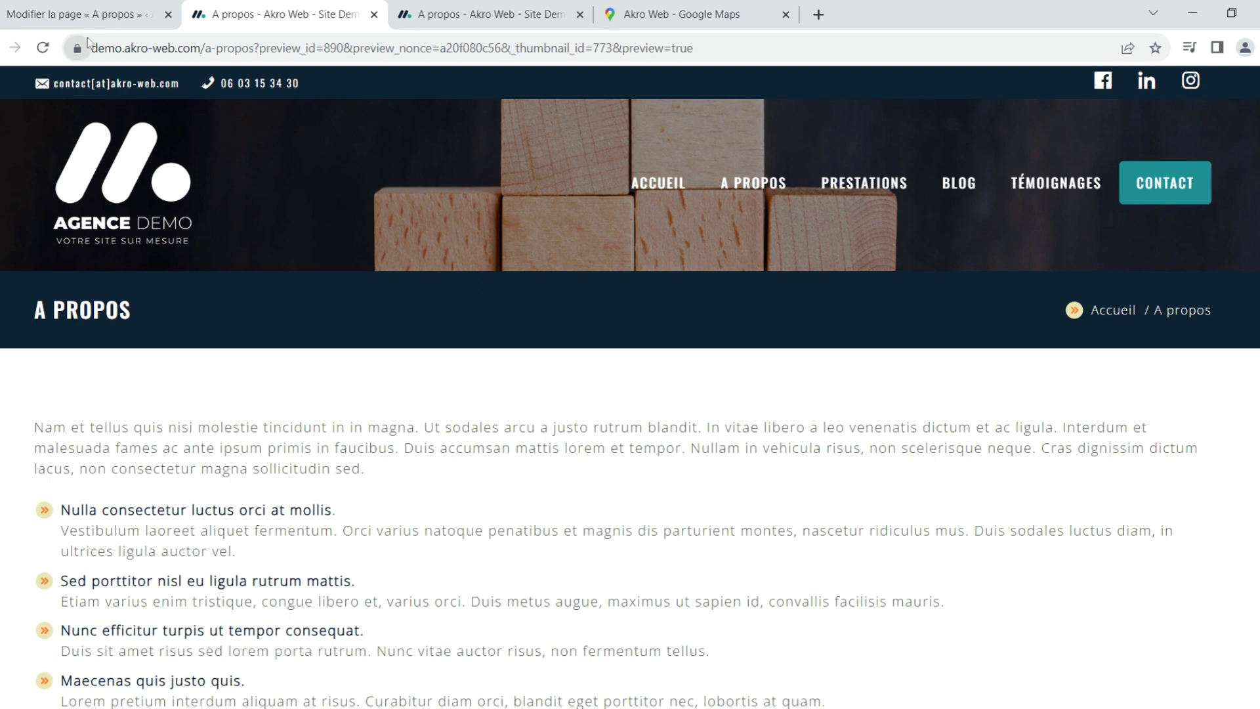
click(93, 22)
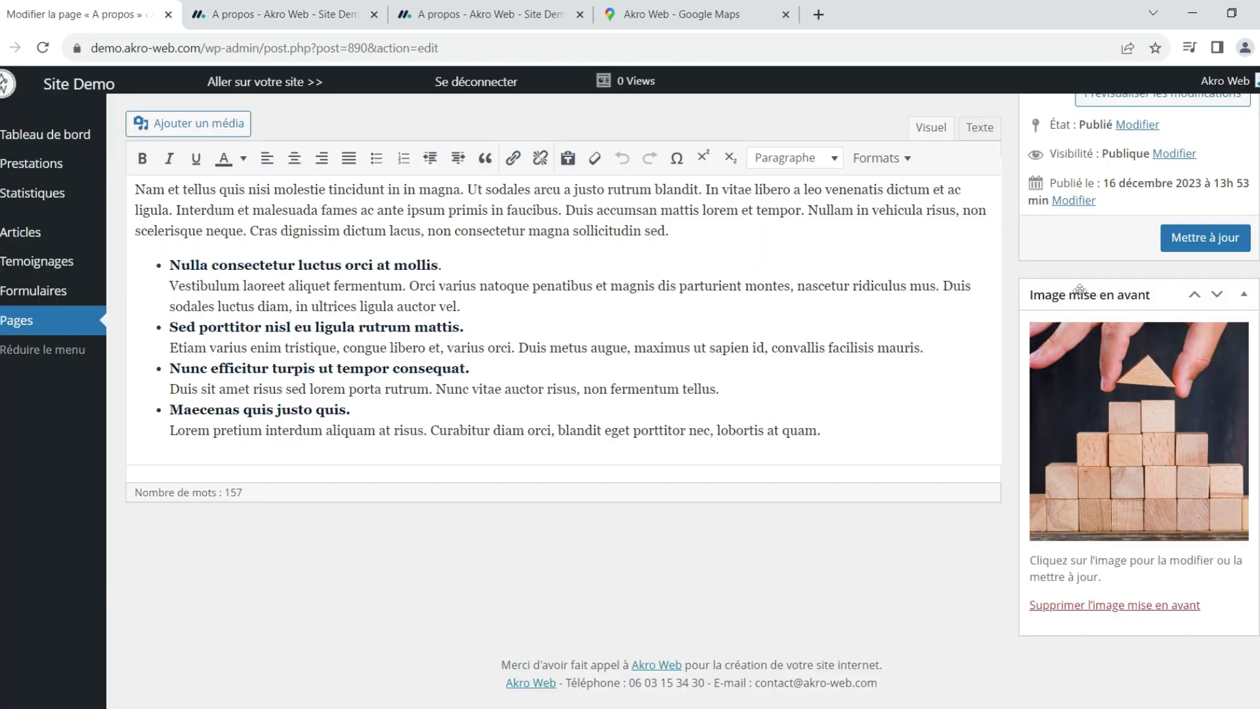
click(1109, 610)
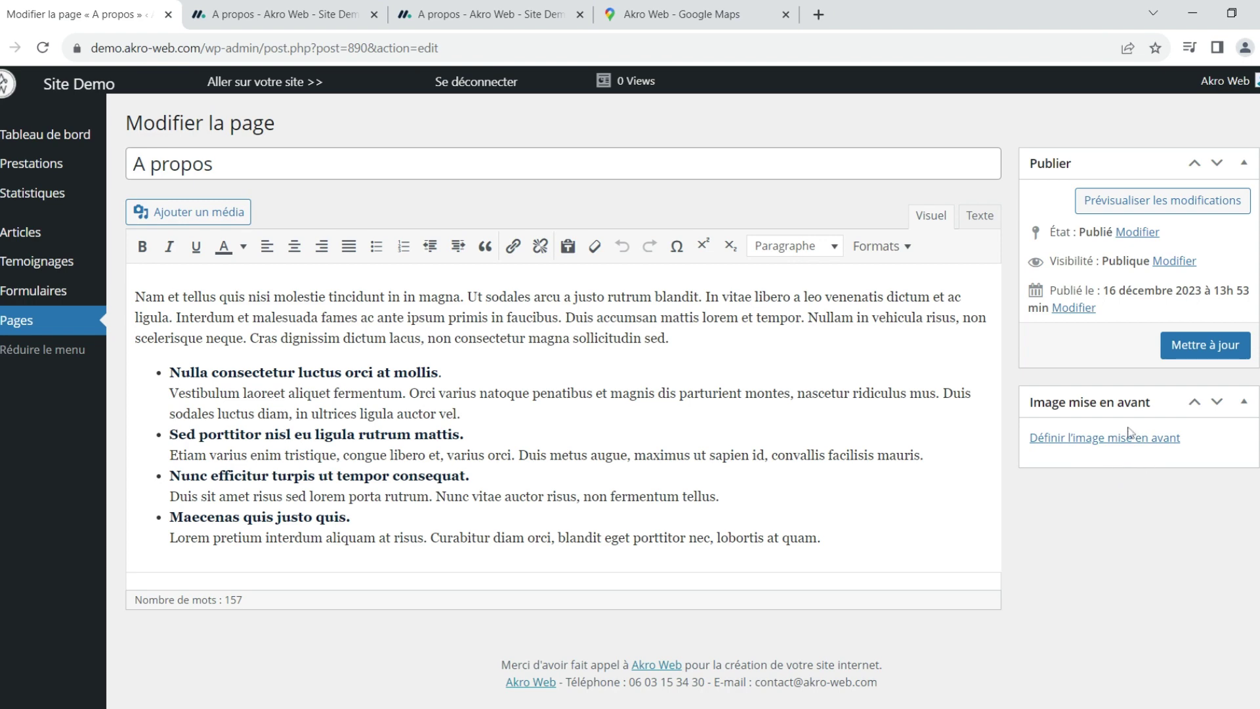
click(1121, 442)
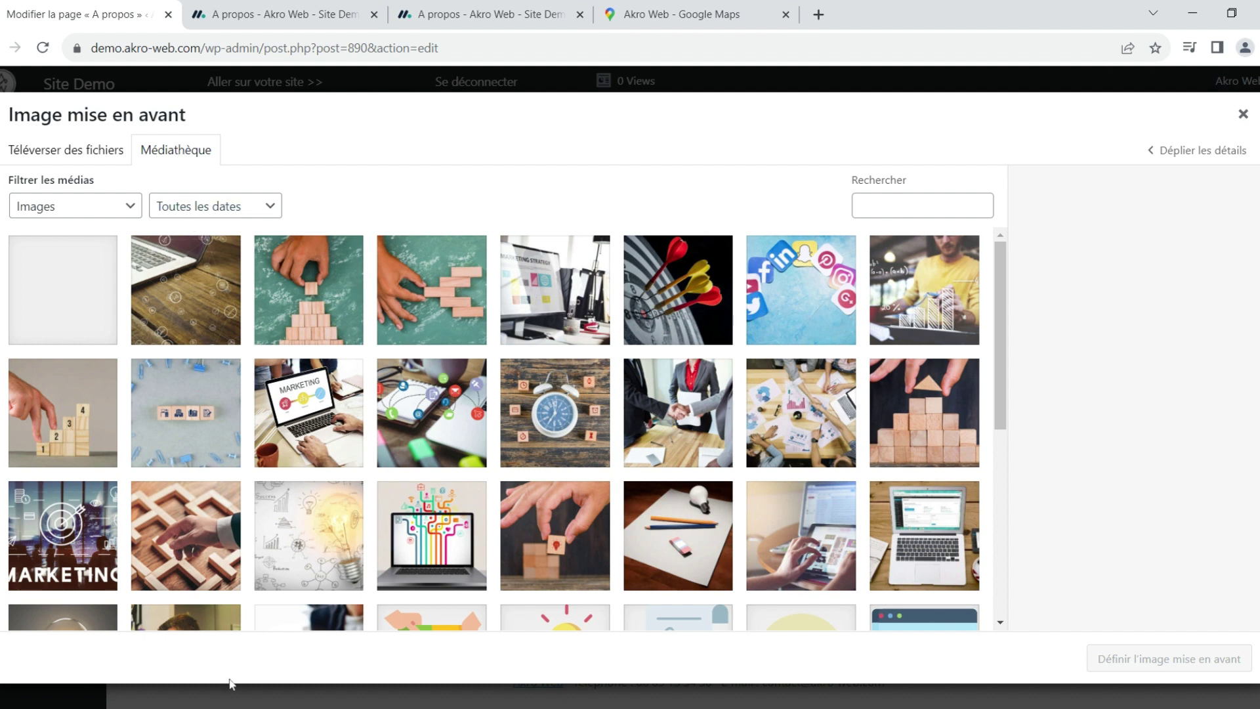
click(207, 536)
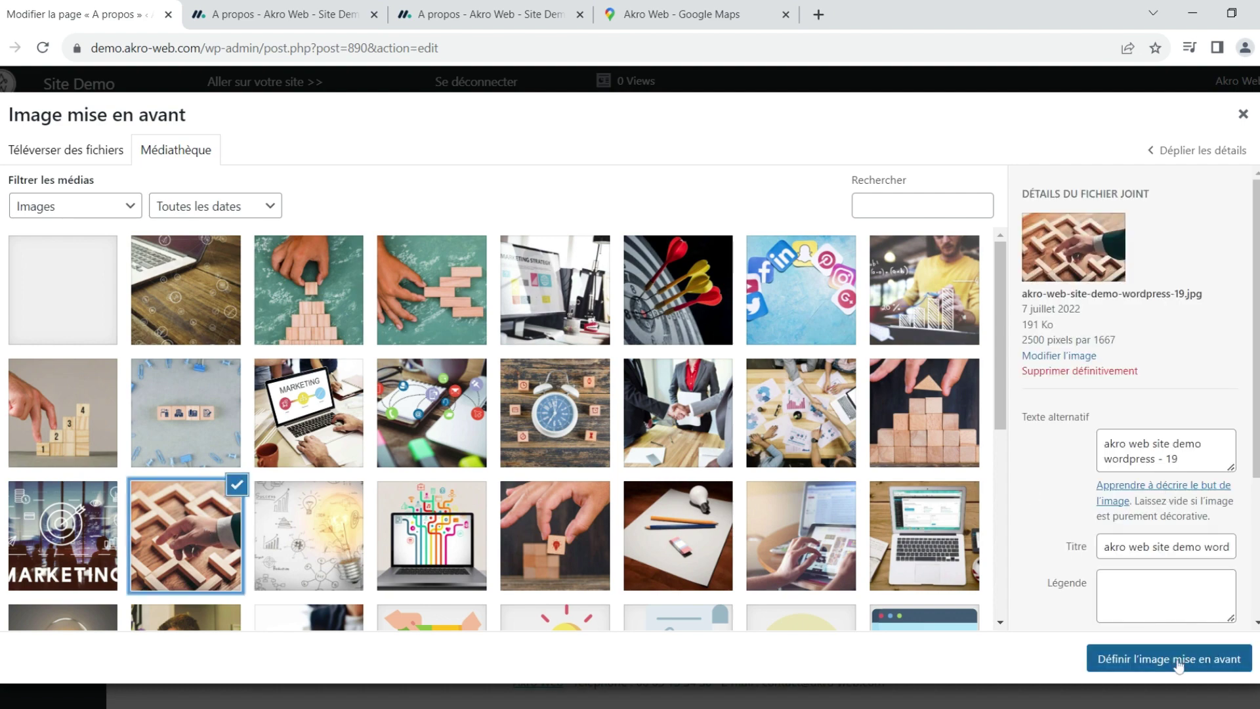
click(1180, 660)
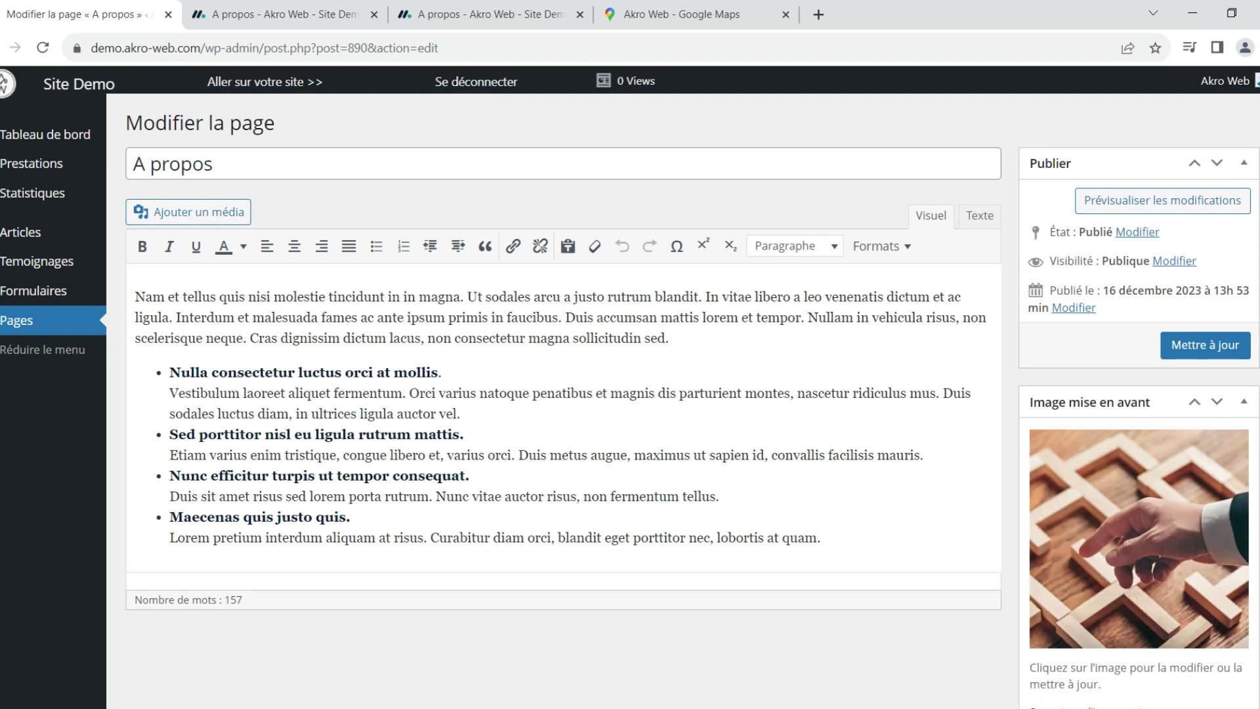
click(1205, 354)
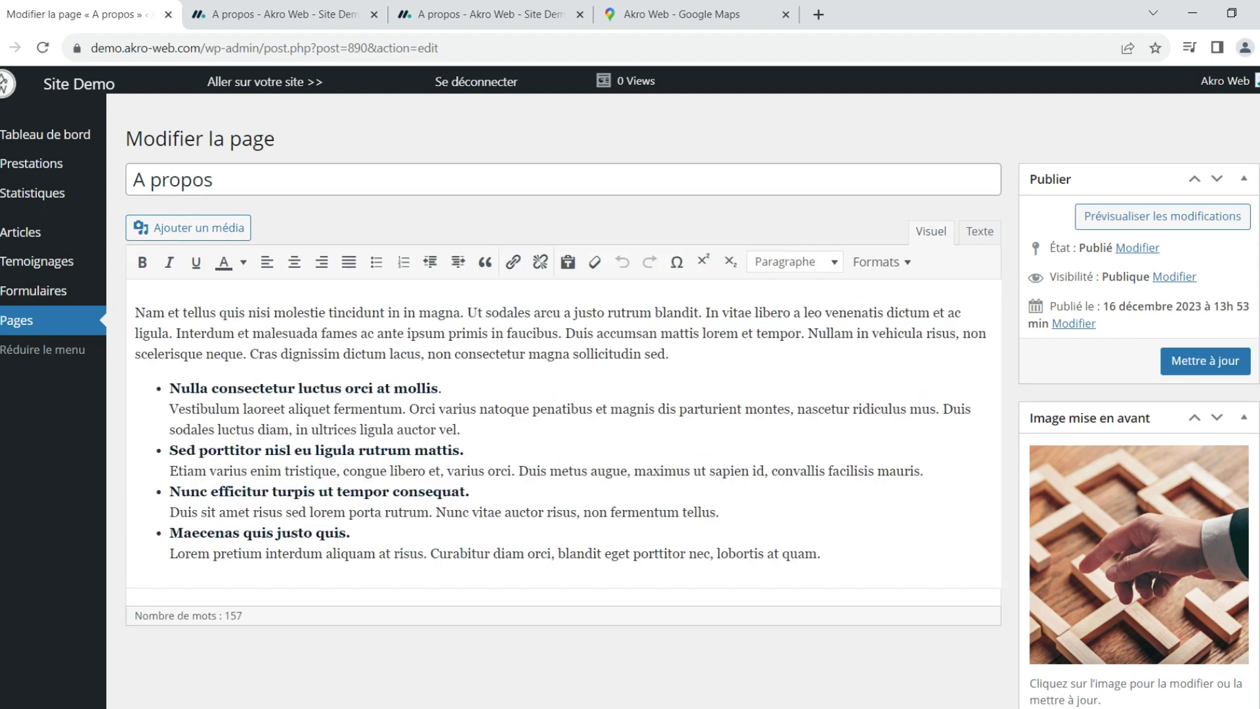
Step: Reload the public A propos page to check its banner image, compare it with the preview, and return to the editor
click(453, 18)
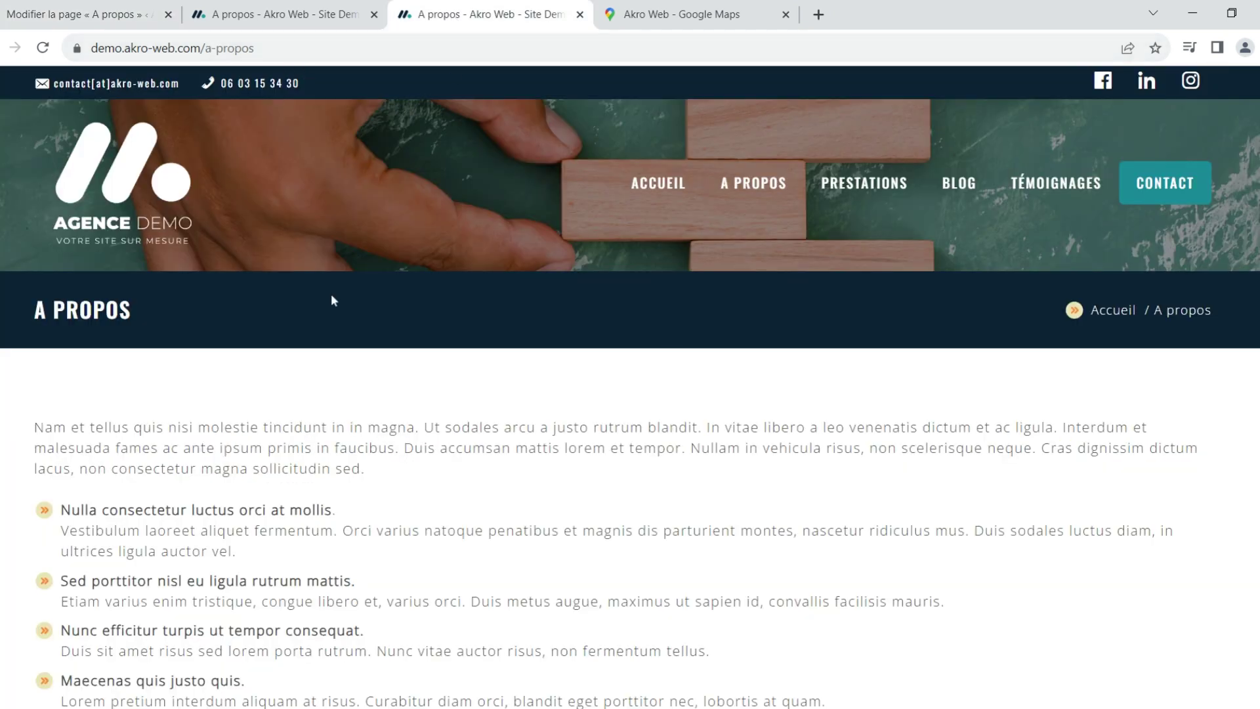
click(44, 51)
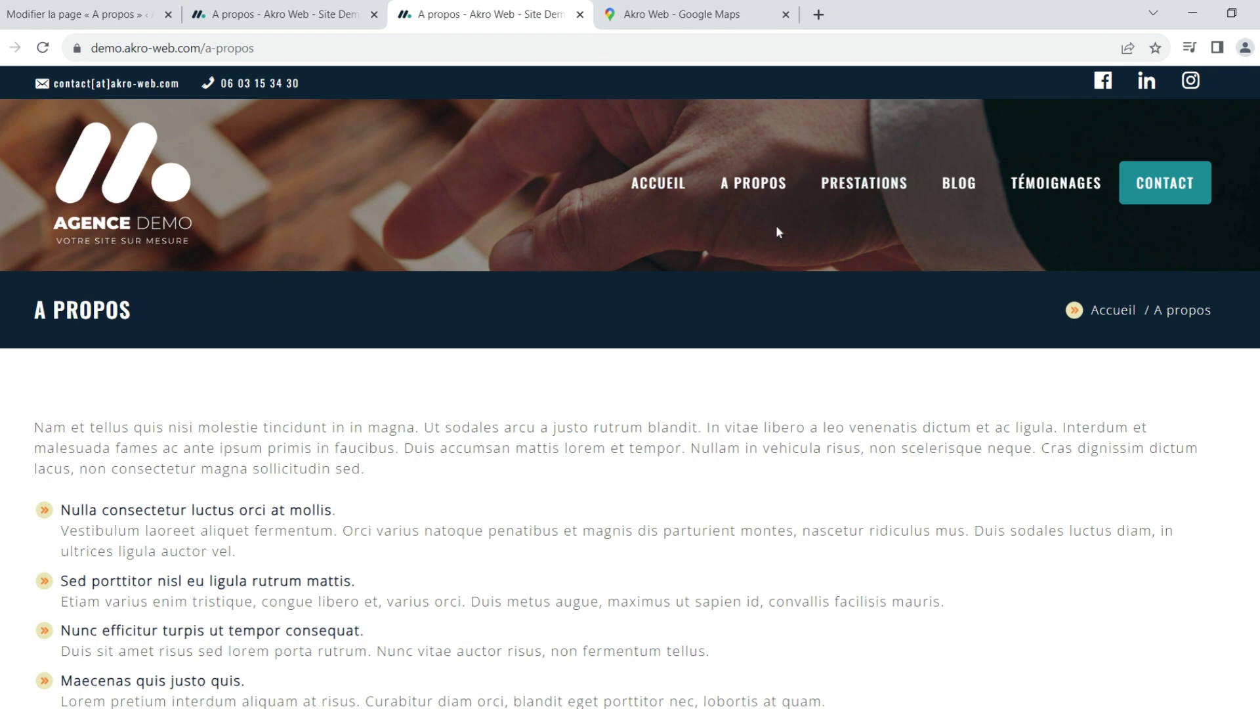
click(276, 20)
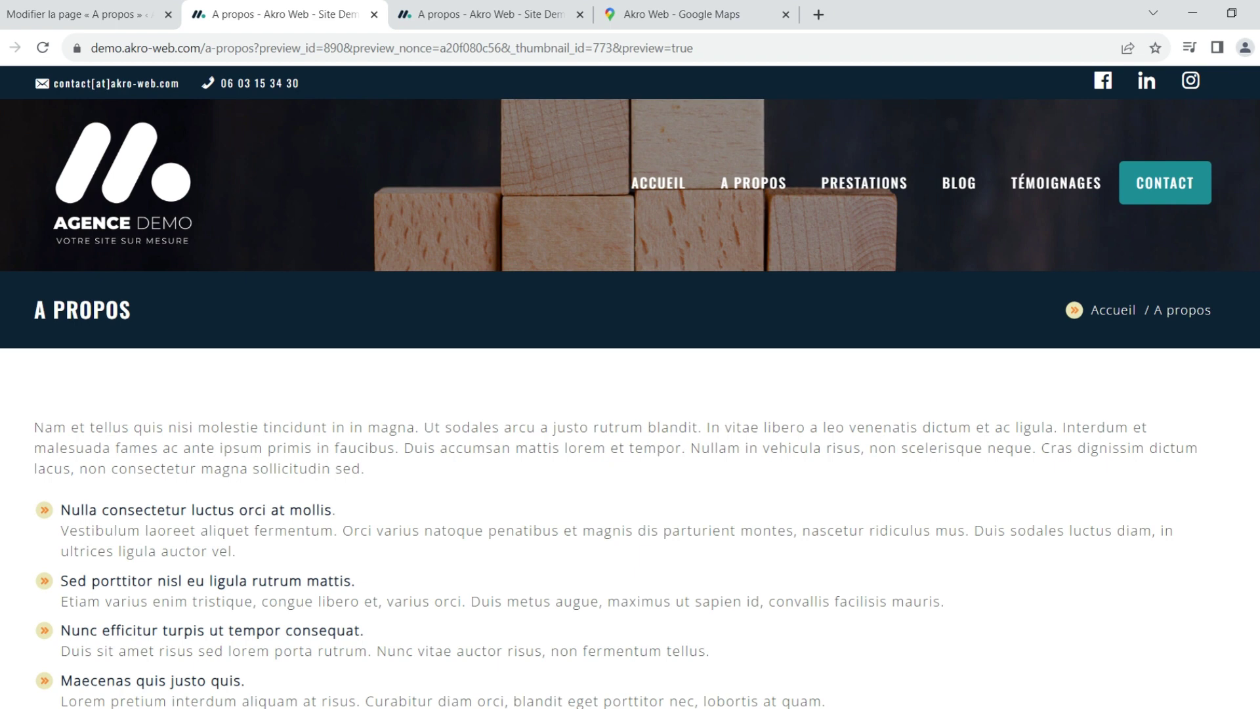
click(136, 11)
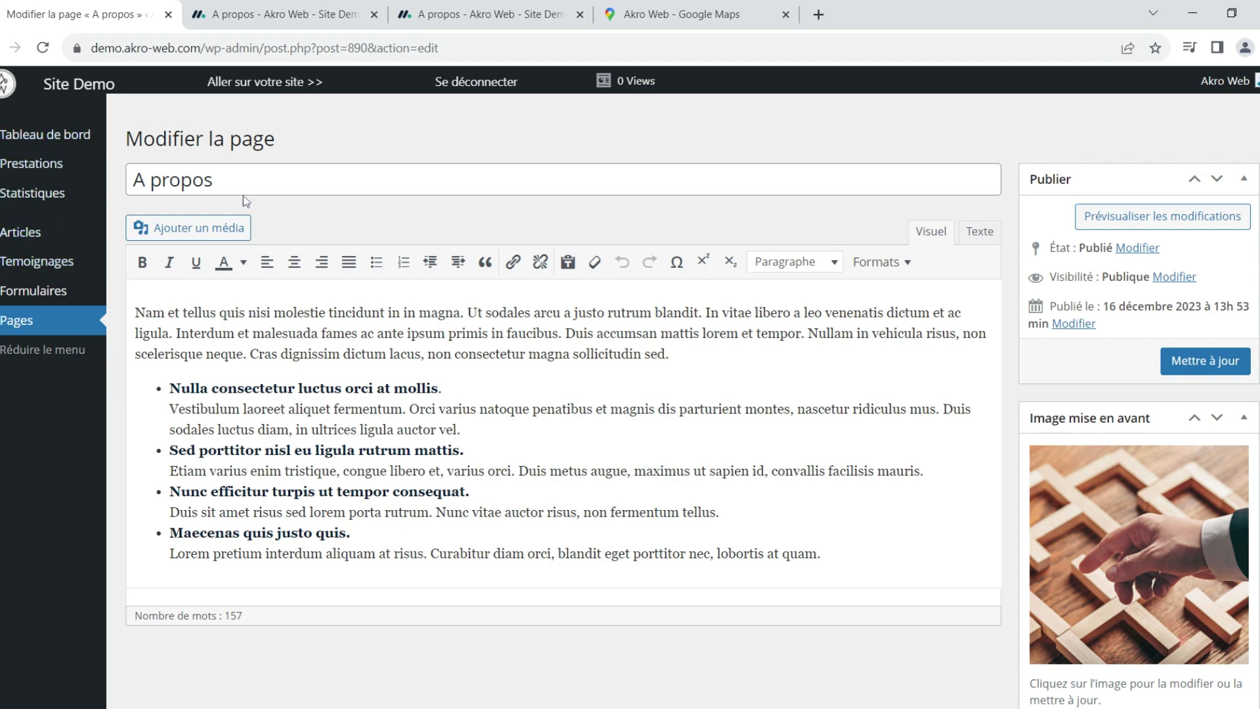
Step: Open the Contact page for editing from the list of pages and select its two-line heading
click(14, 327)
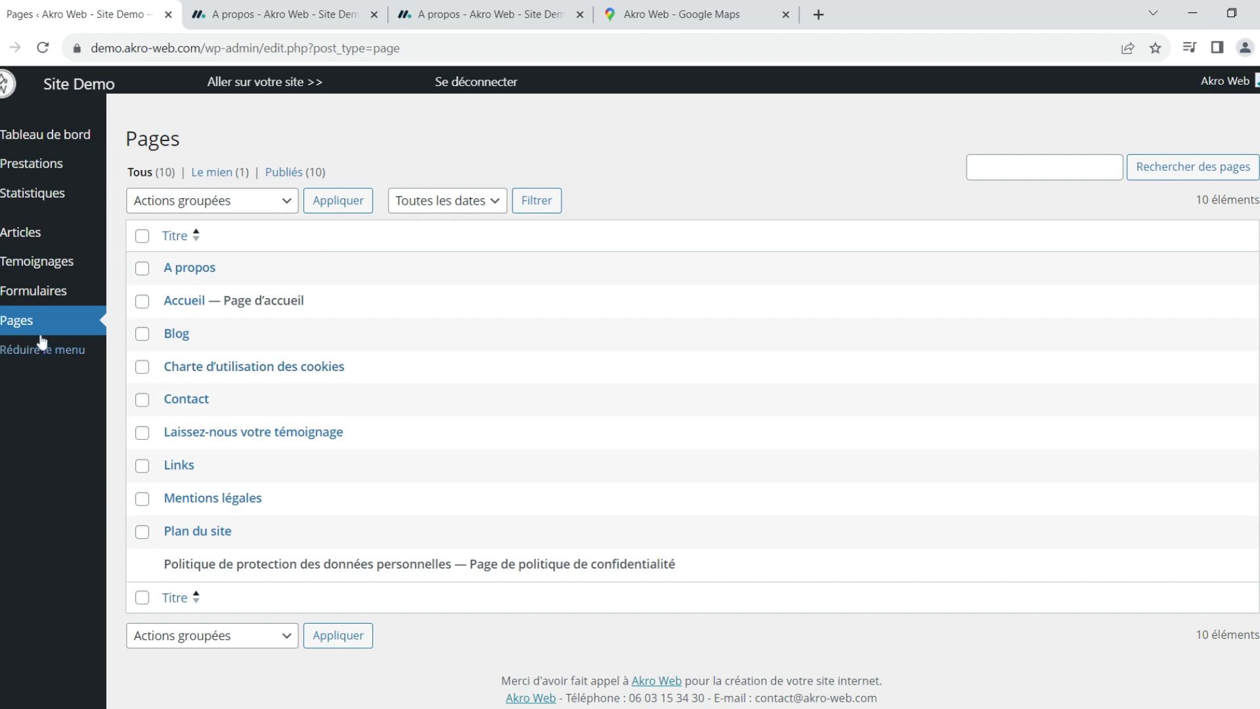
click(188, 400)
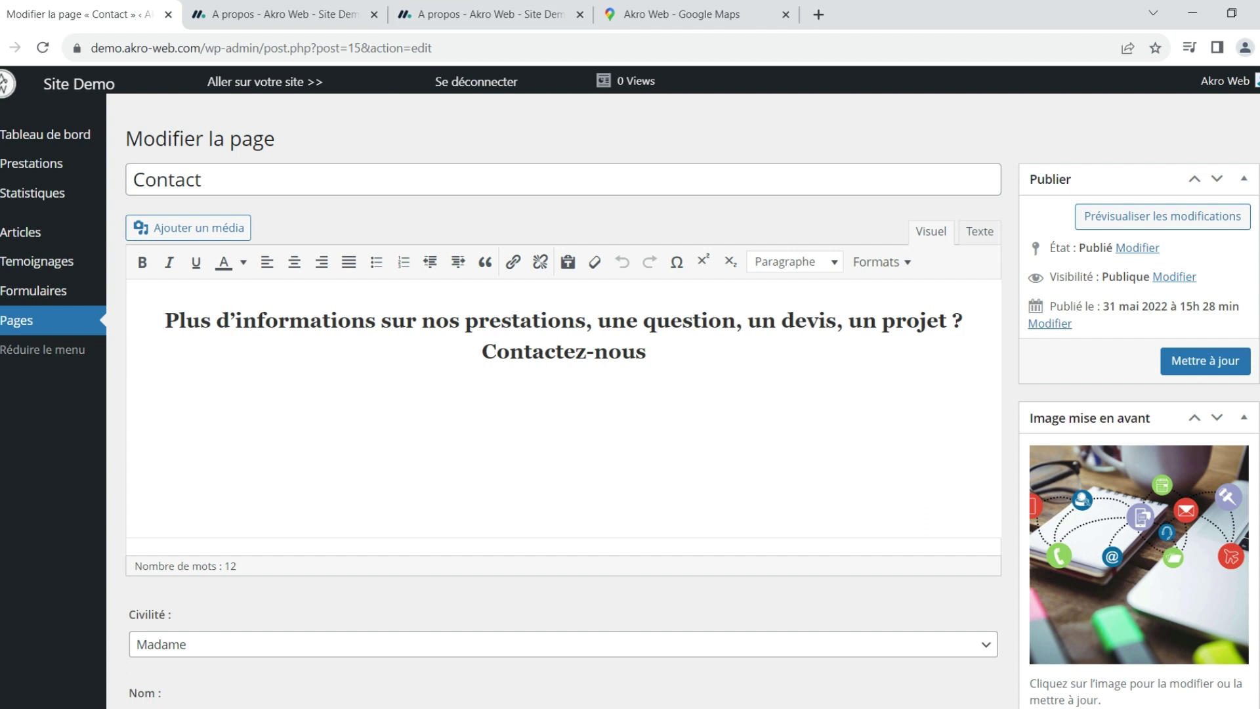
drag(646, 351, 164, 320)
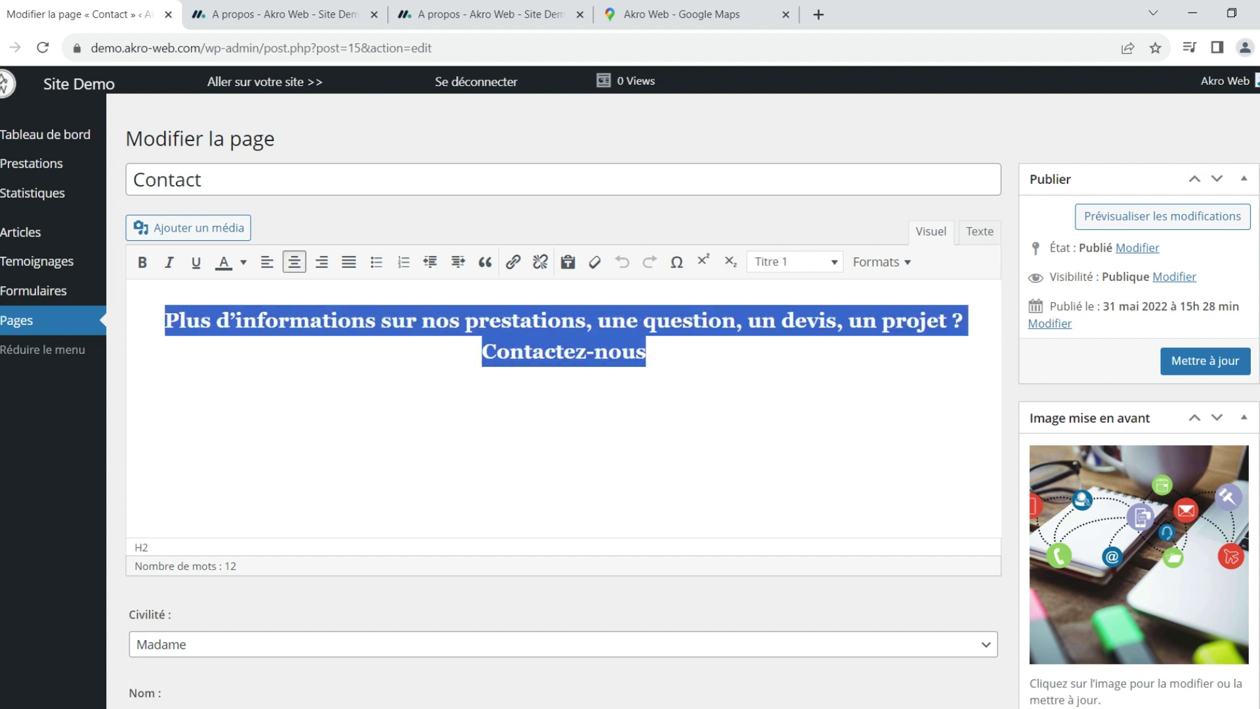
Step: Examine the Contact page's custom fields, from the contact details and [at] mail format through the legal information to the social network links
scroll(565, 394, down, 2)
scroll(182, 402, down, 1)
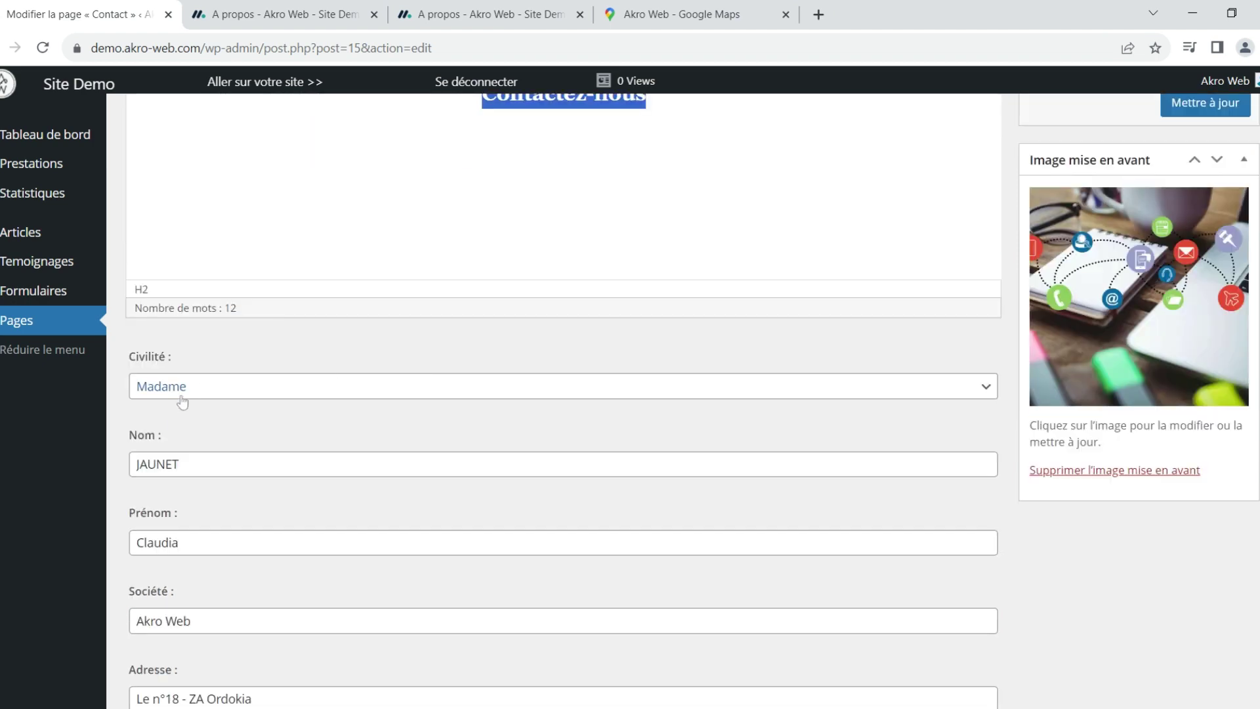
scroll(182, 402, down, 1)
scroll(565, 393, down, 2)
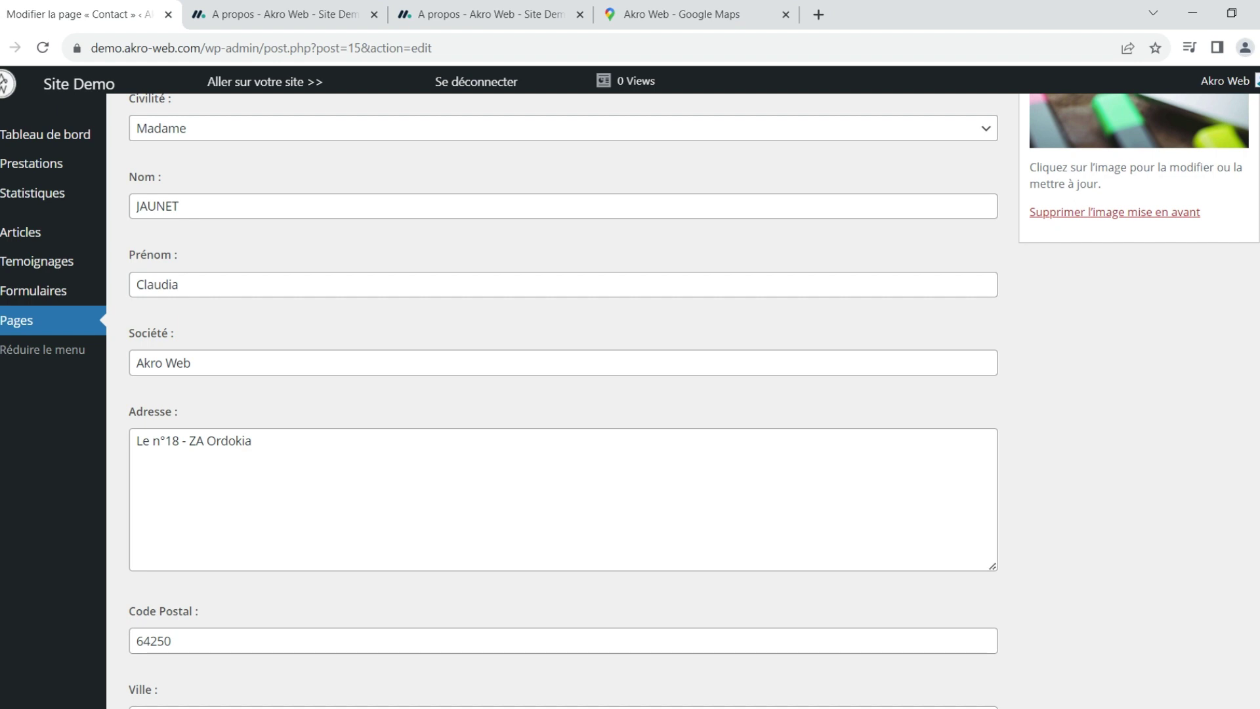
scroll(564, 393, down, 2)
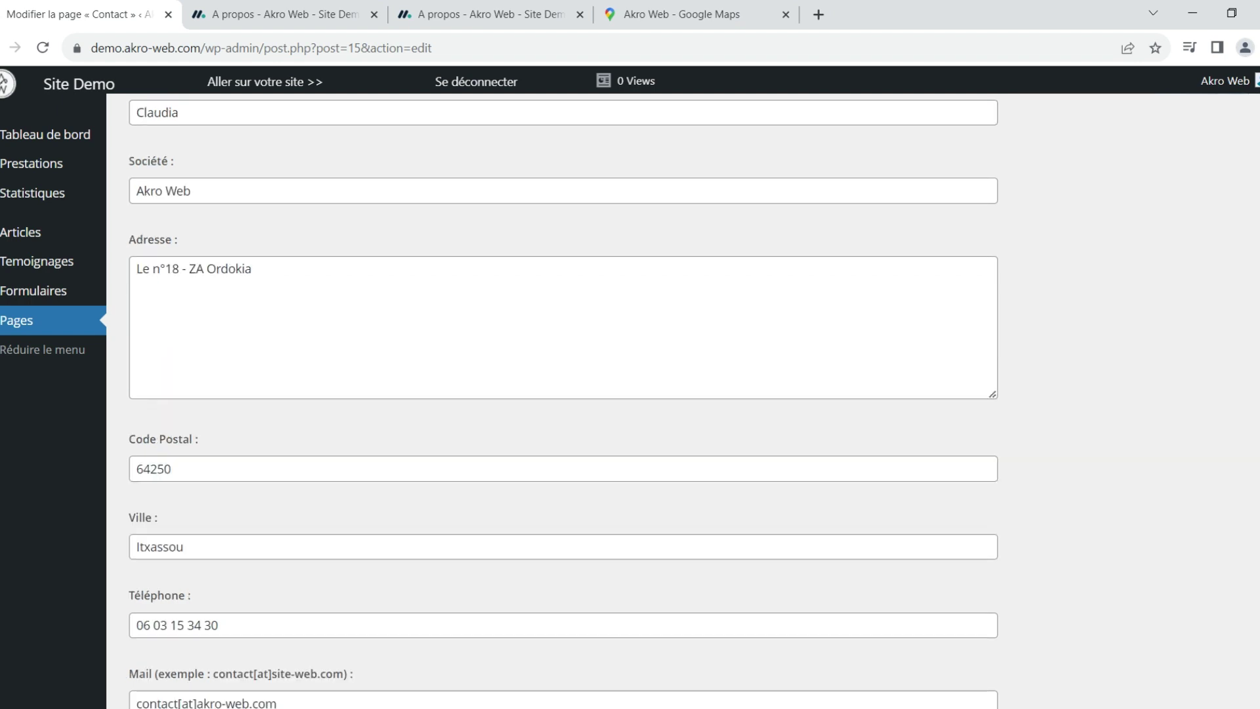
scroll(564, 394, down, 2)
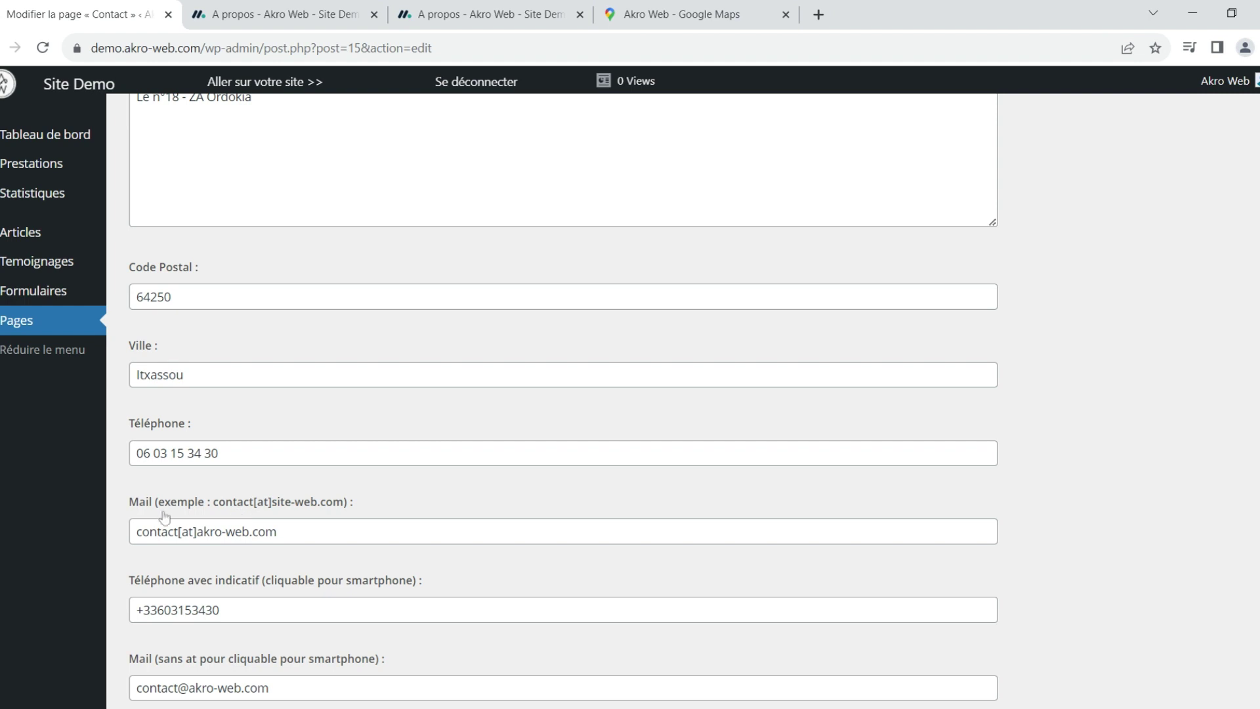
drag(153, 502, 334, 502)
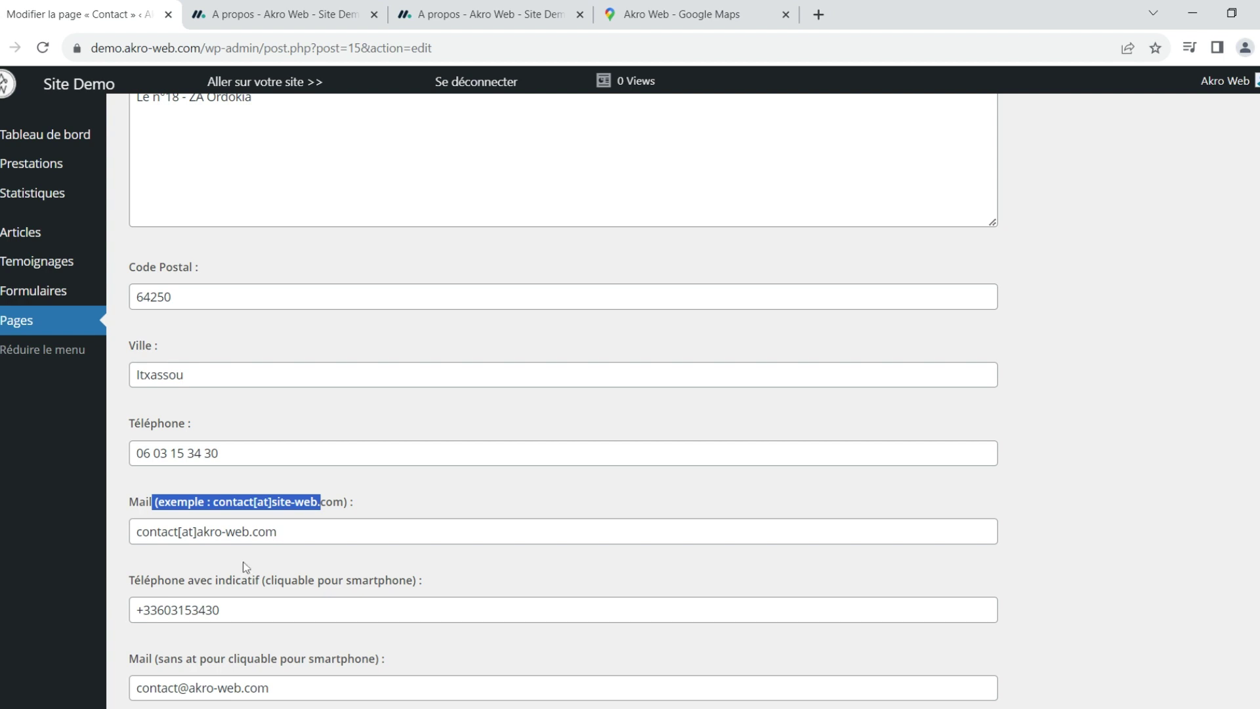
drag(196, 531, 179, 532)
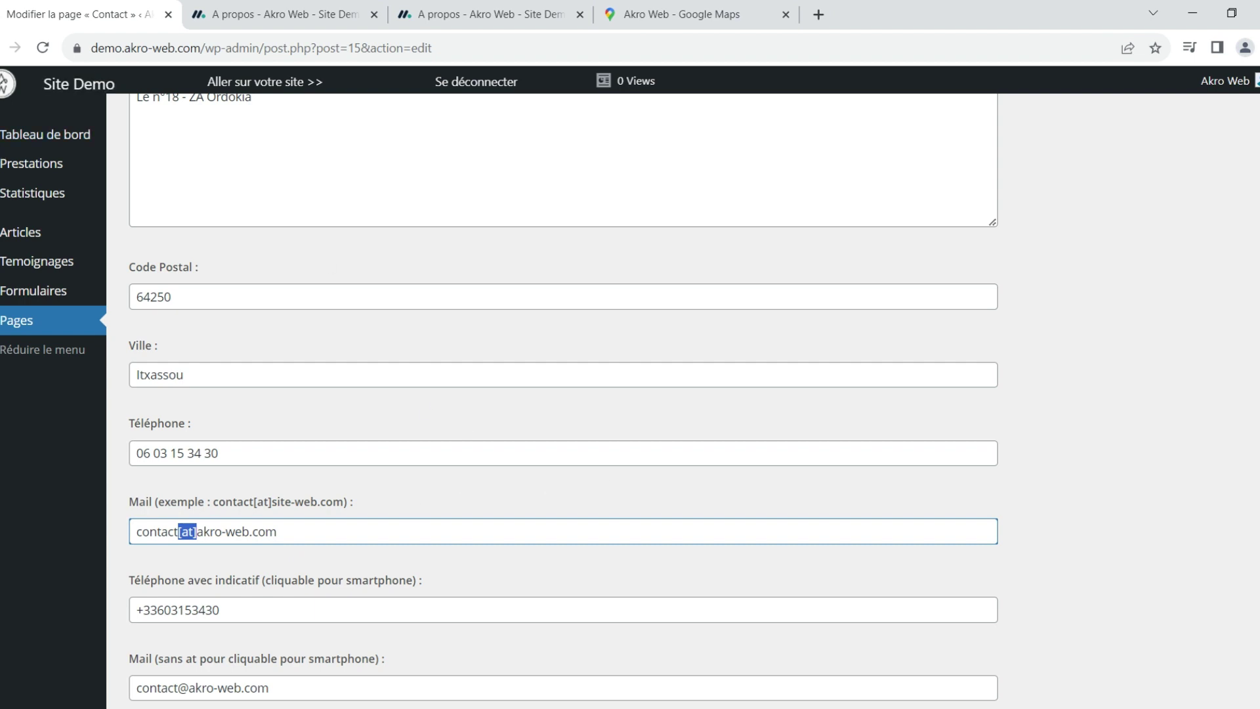
scroll(404, 432, down, 3)
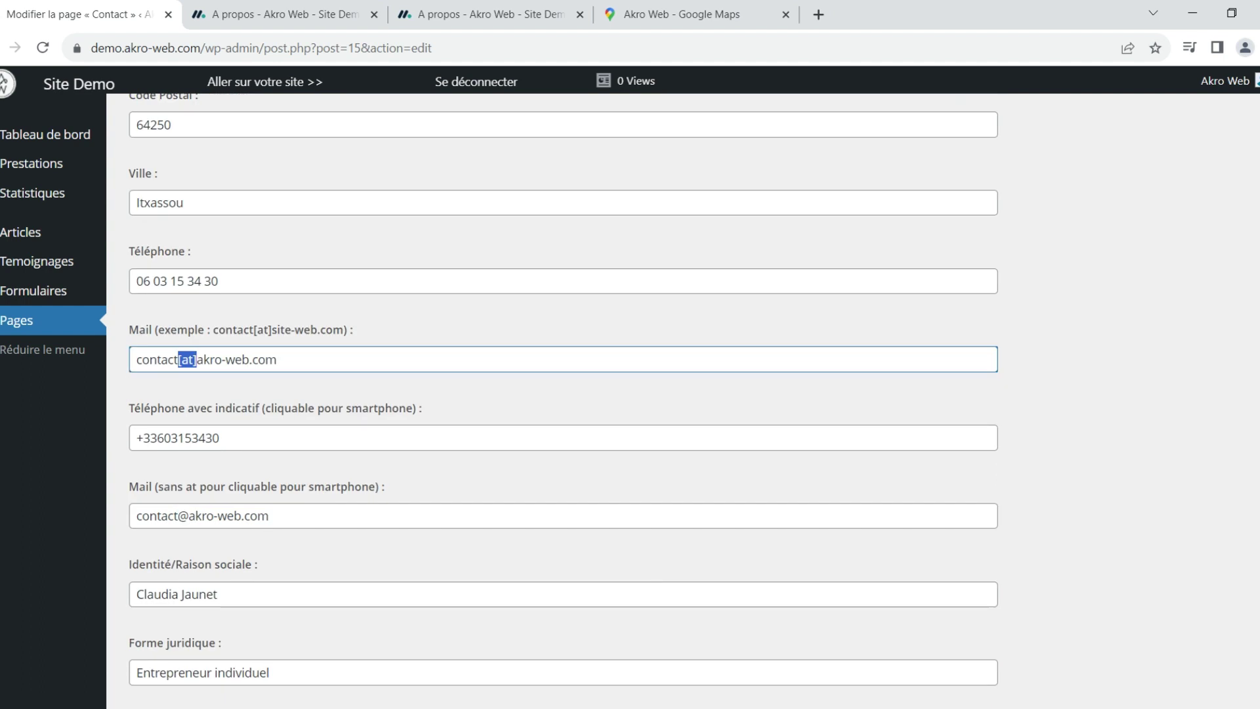
scroll(404, 433, down, 4)
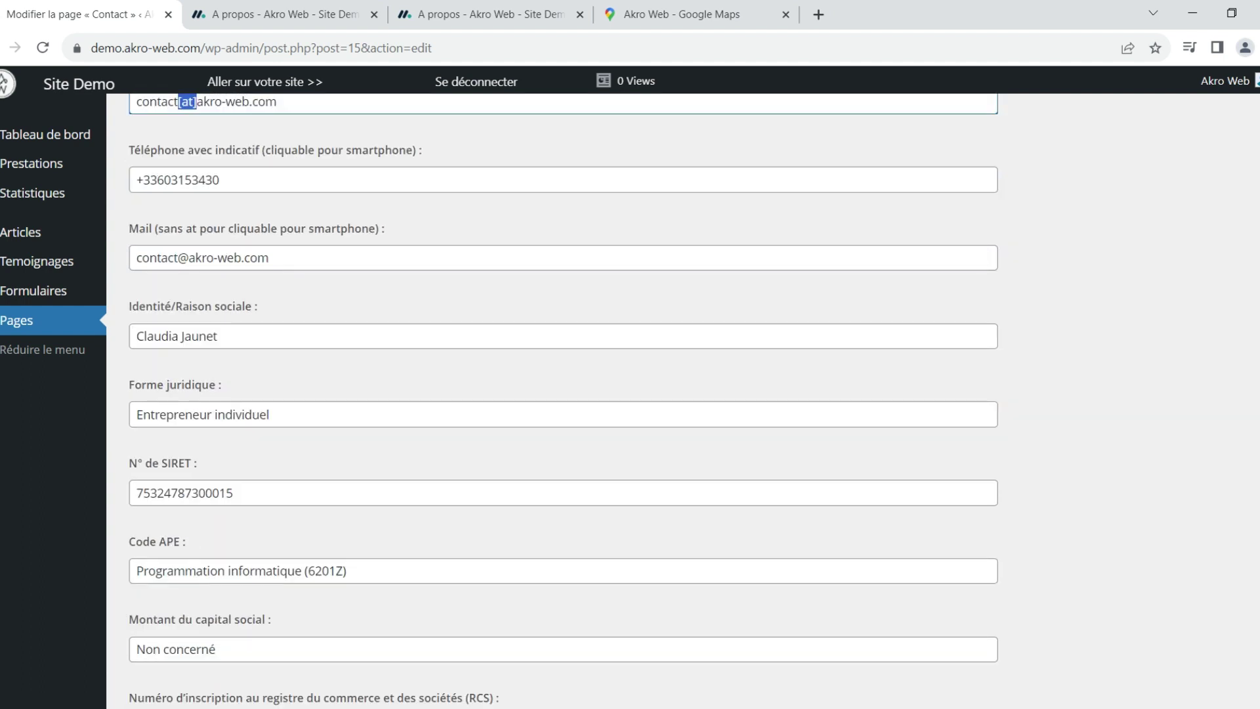
scroll(403, 432, down, 4)
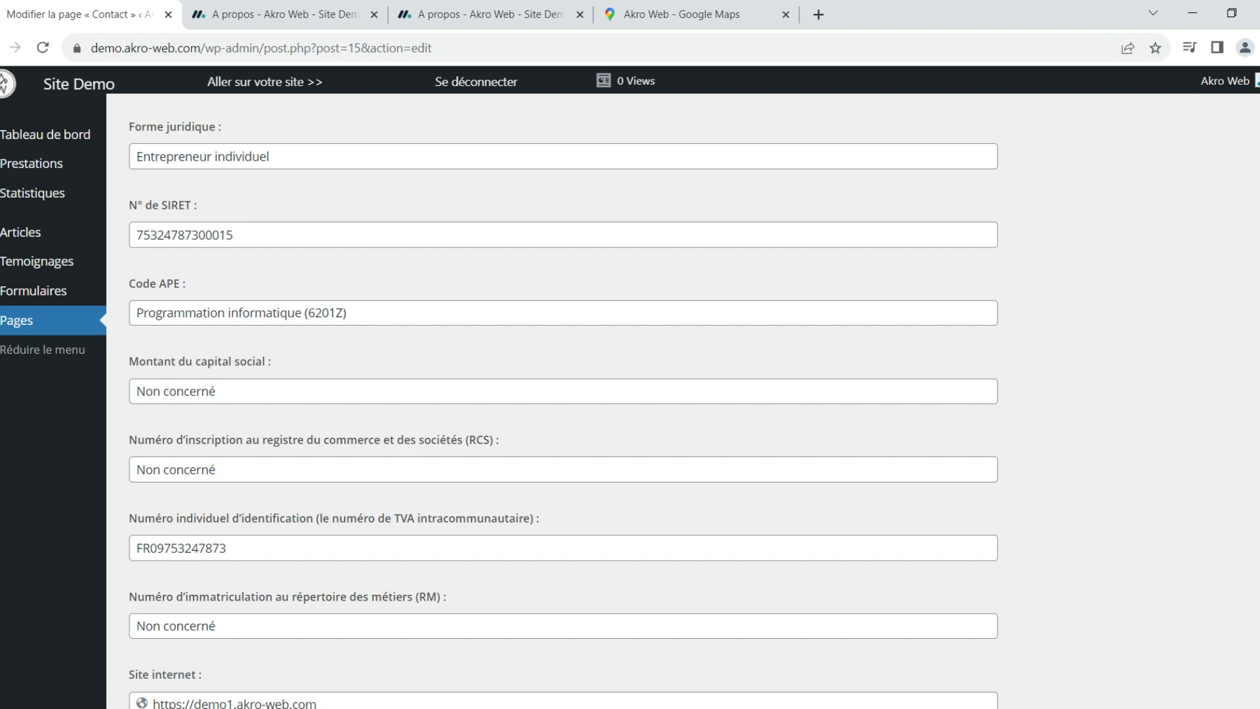
scroll(563, 394, down, 7)
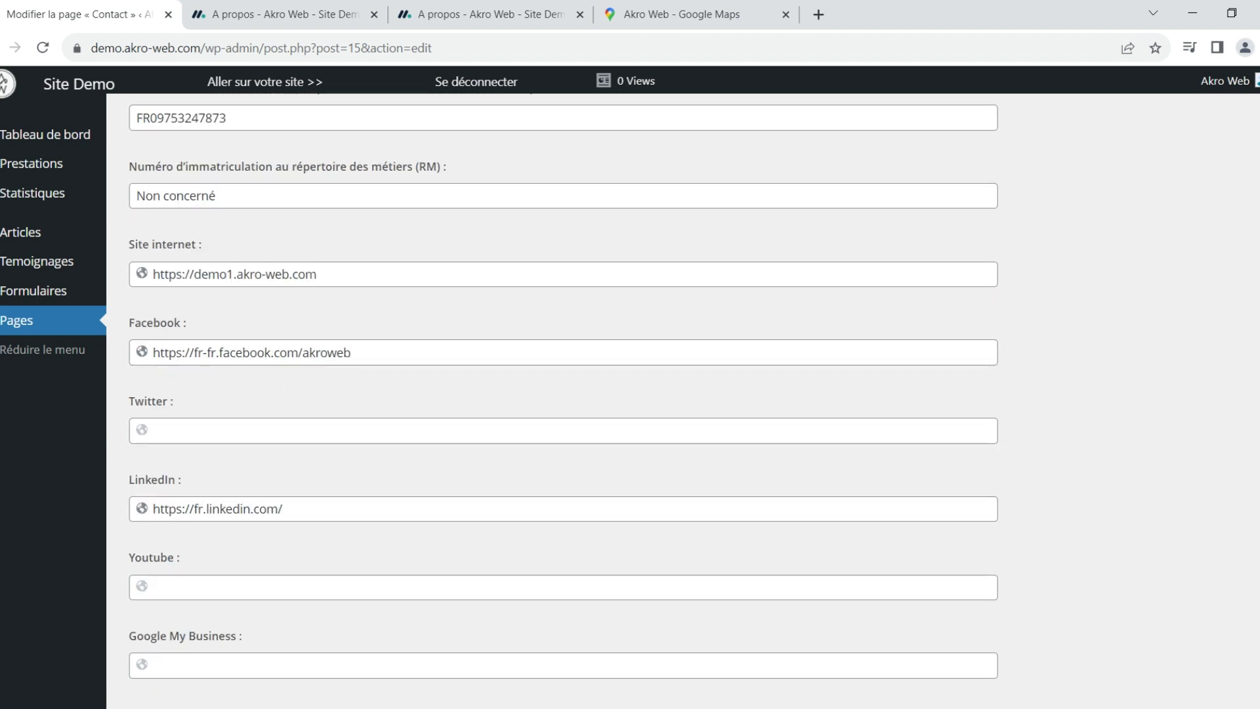
click(354, 353)
drag(352, 353, 151, 354)
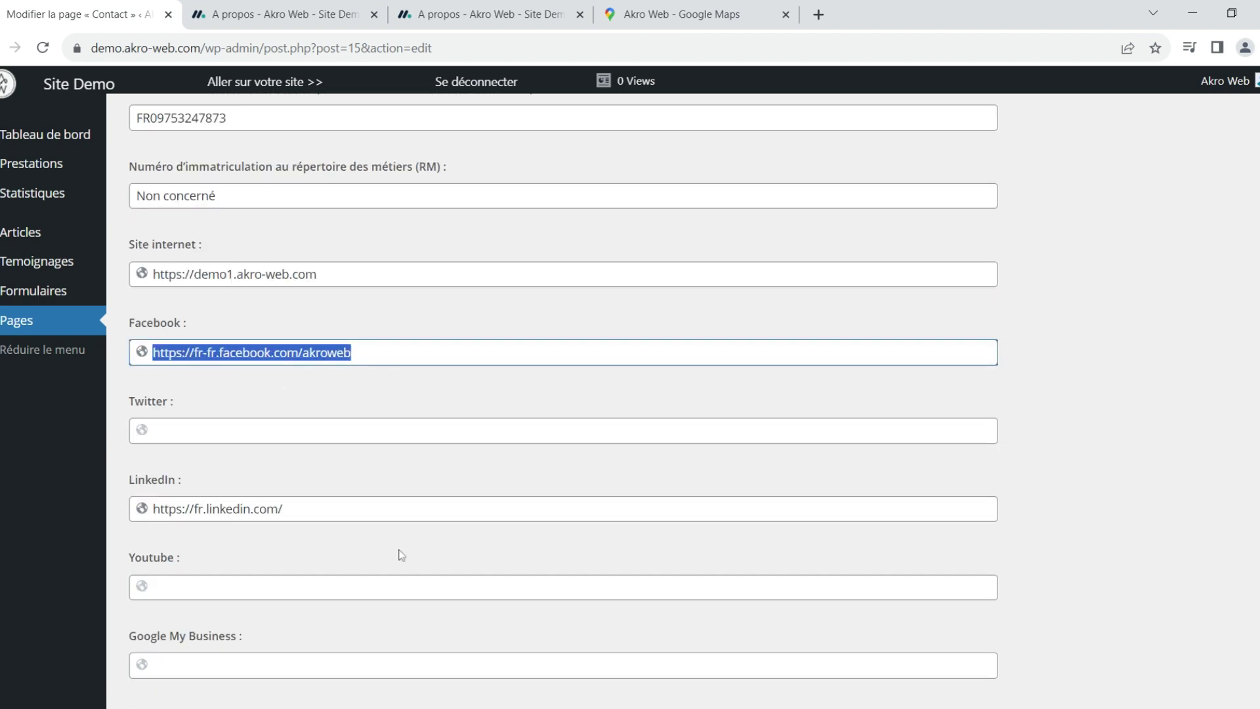
scroll(404, 525, down, 3)
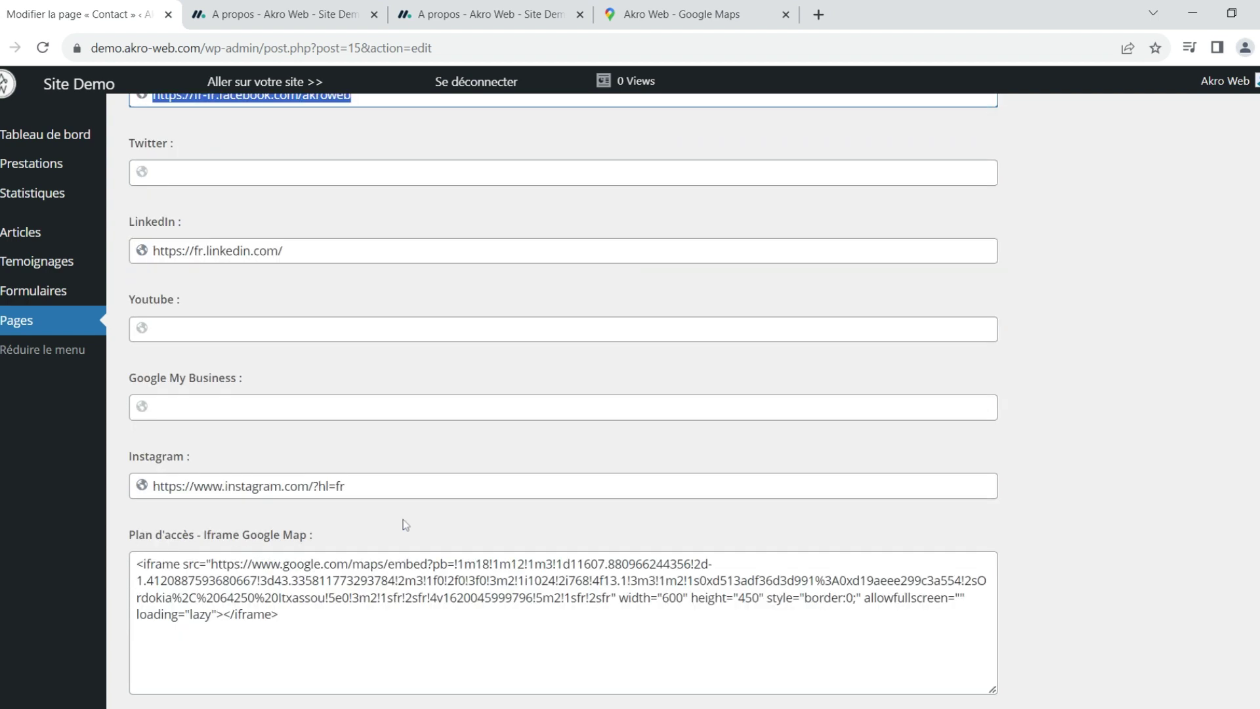
scroll(405, 525, up, 3)
drag(352, 353, 152, 353)
key(ctrl+c)
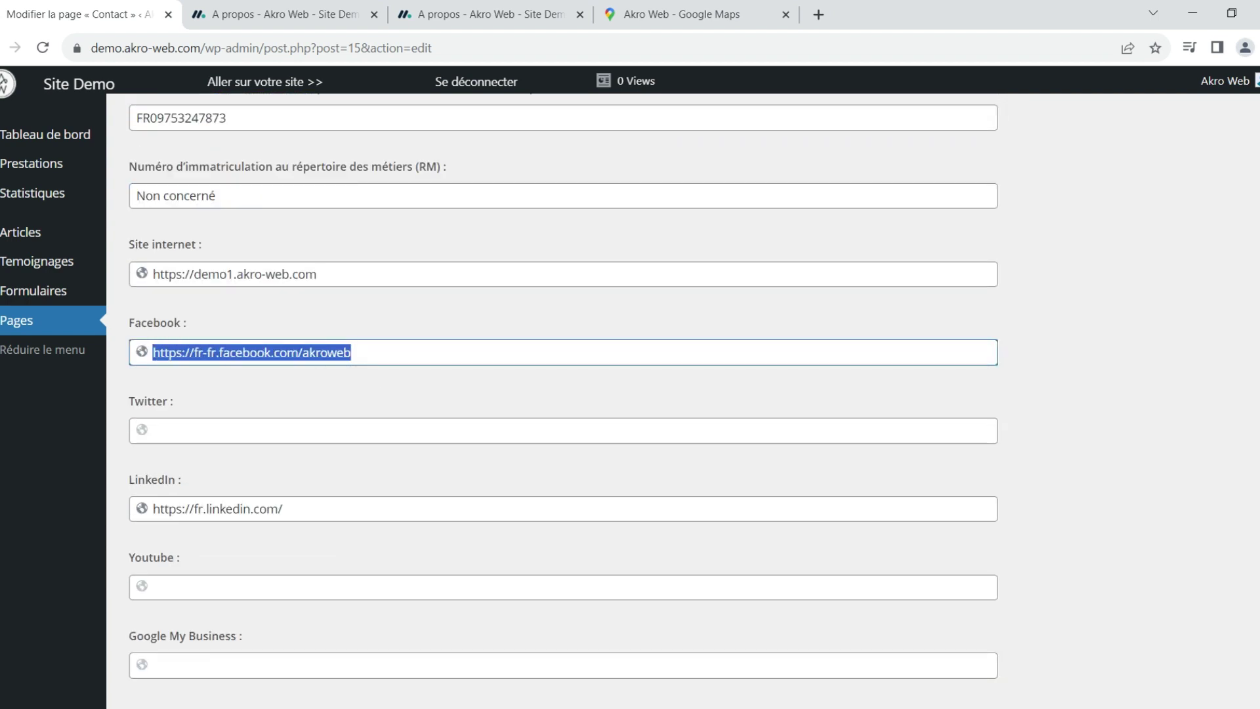
key(BackSpace)
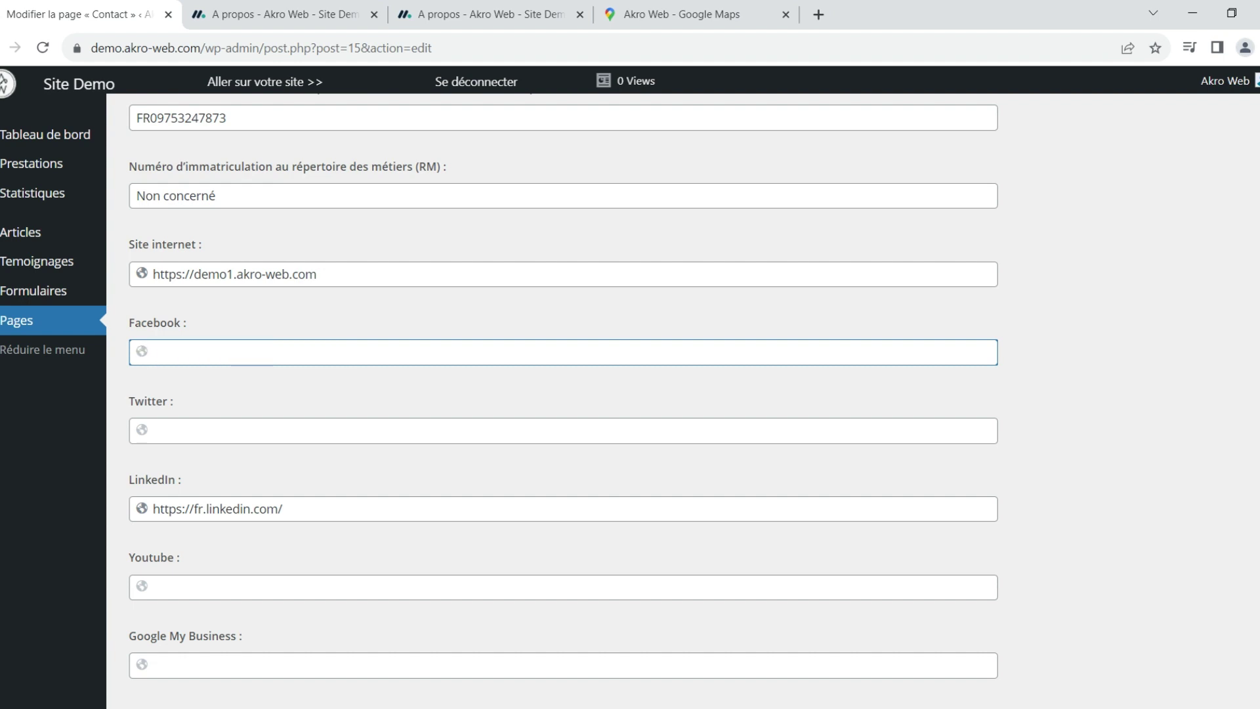
key(ctrl+v)
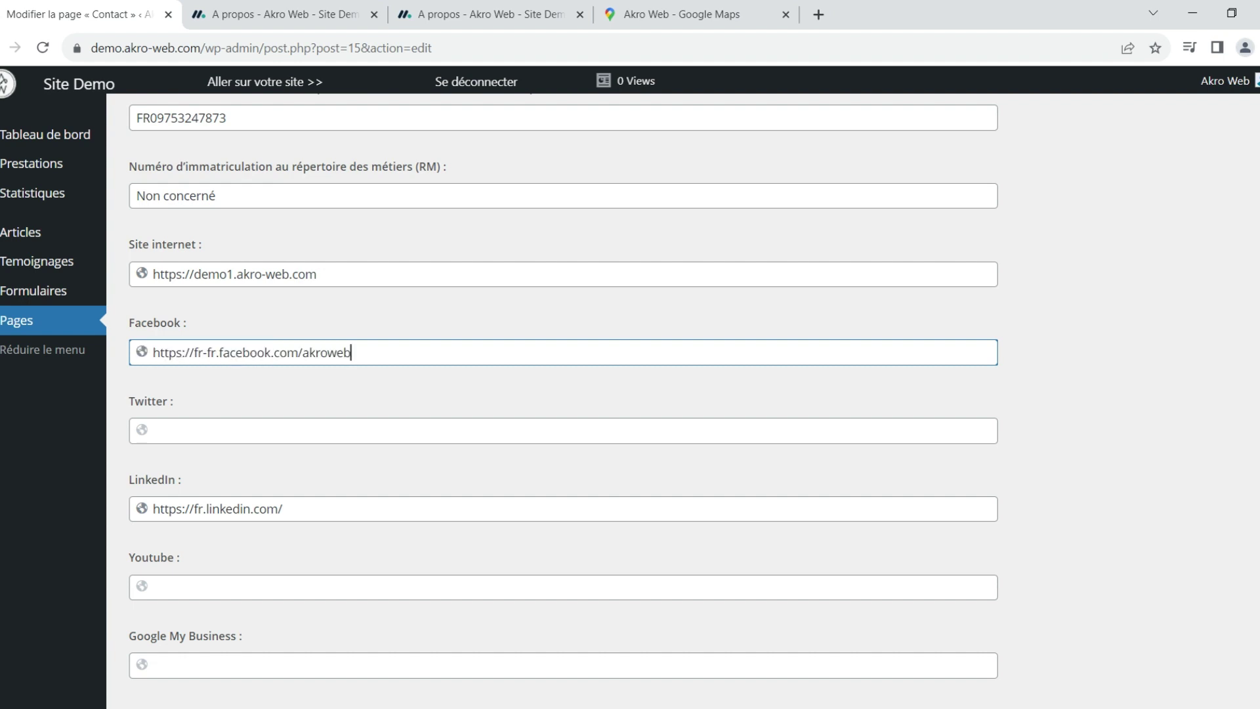
Step: Copy the Facebook address, empty the Facebook field, check the social icons on the public Contact page and update the page
drag(353, 353, 152, 353)
key(ctrl+c)
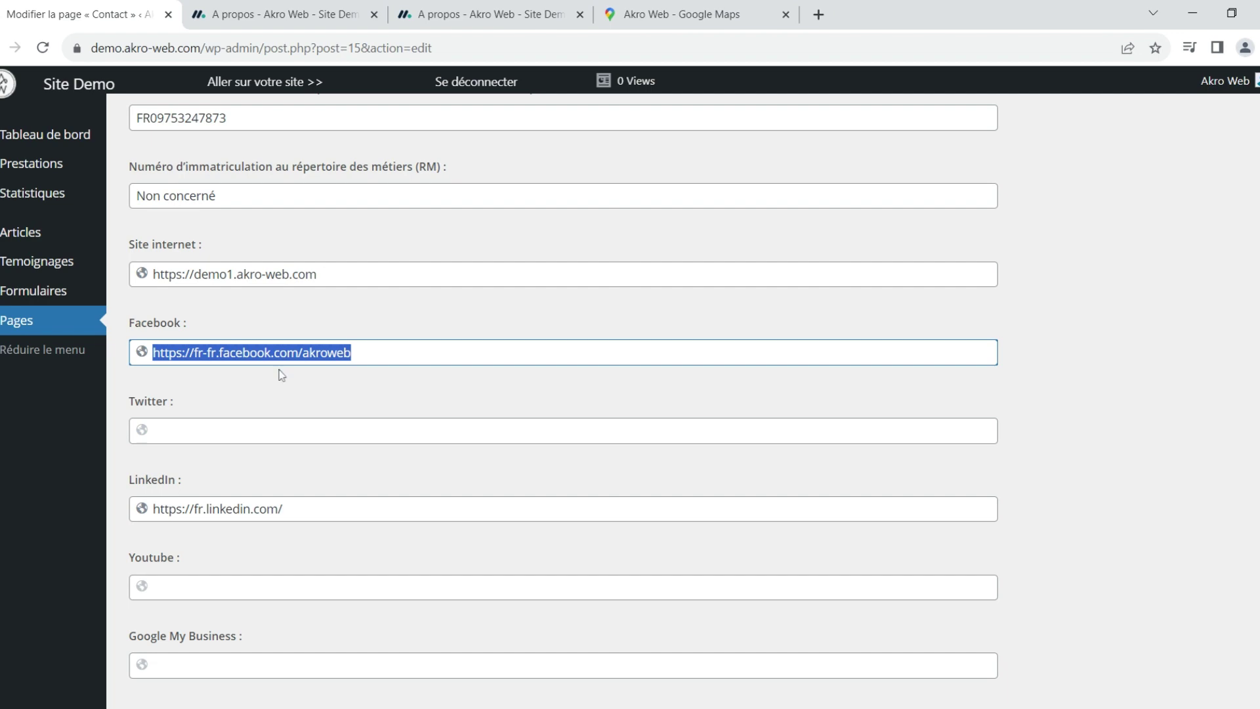
key(BackSpace)
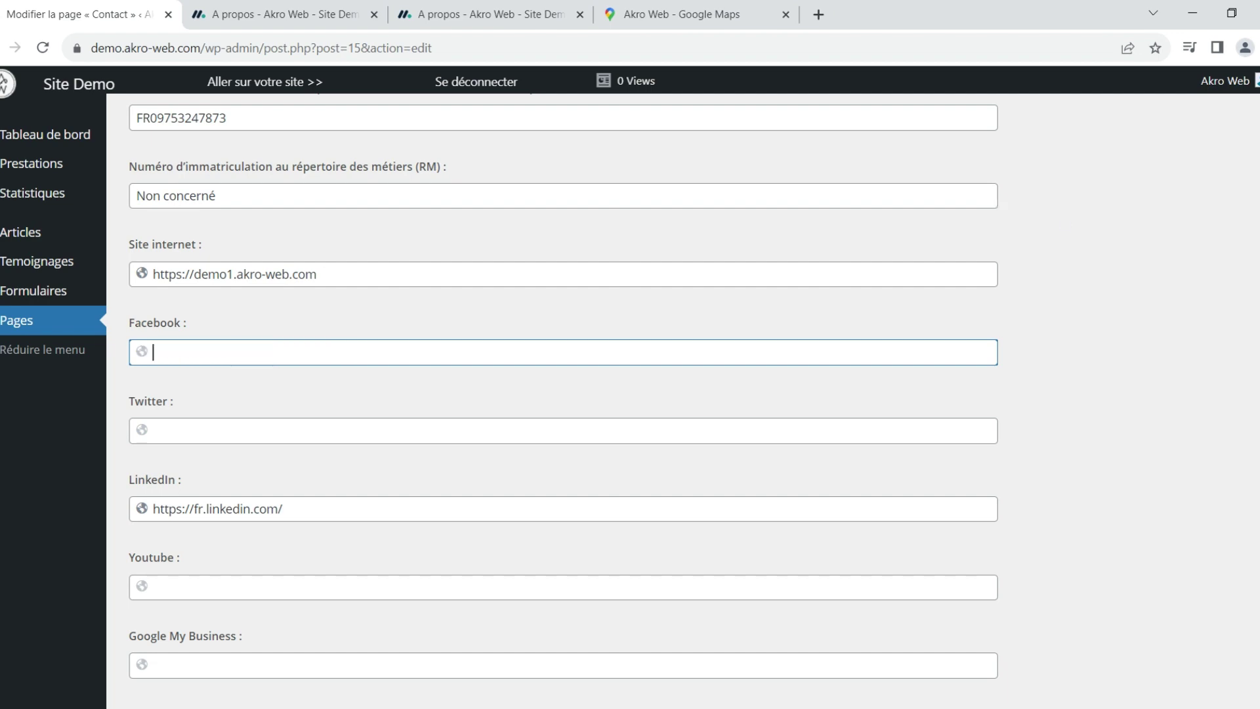
scroll(563, 400, up, 20)
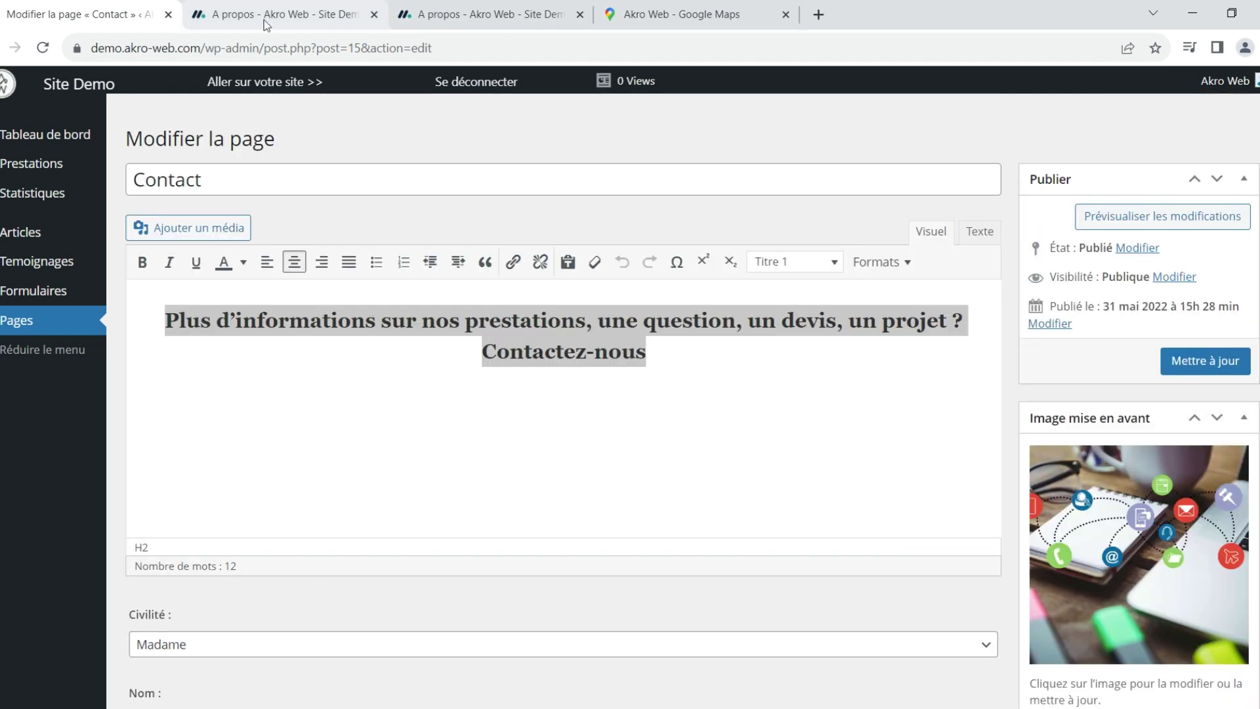
click(491, 14)
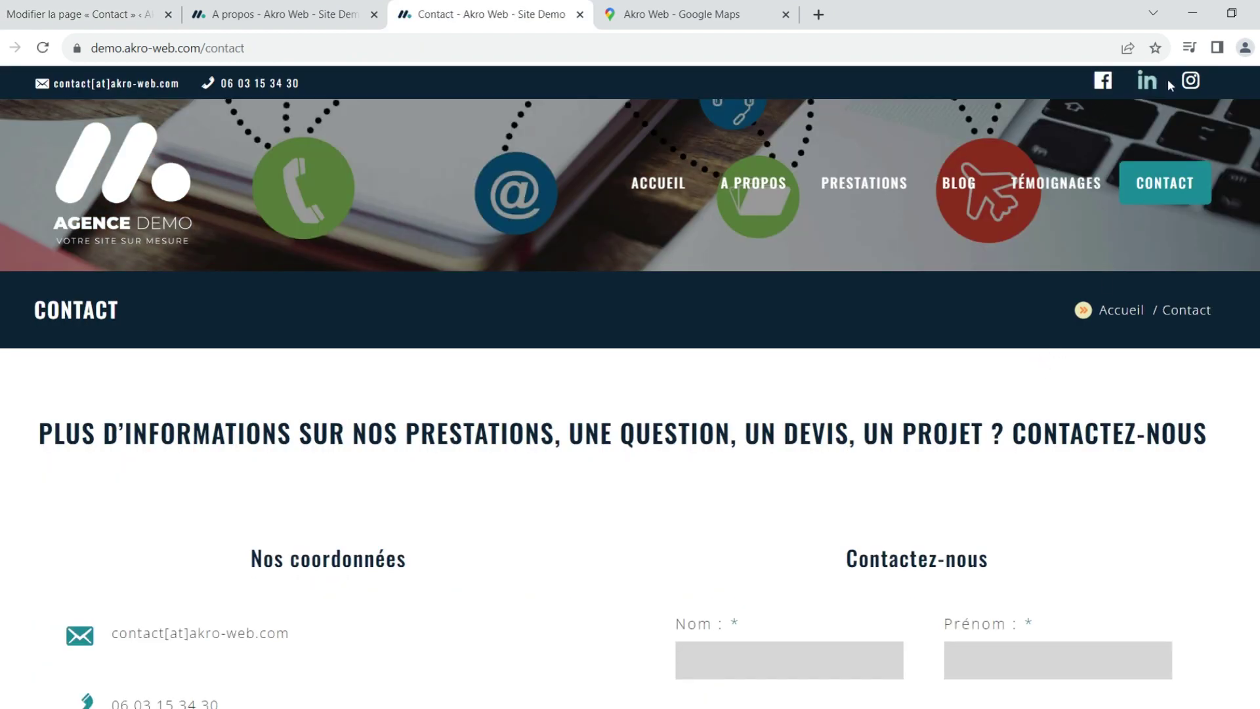
click(112, 16)
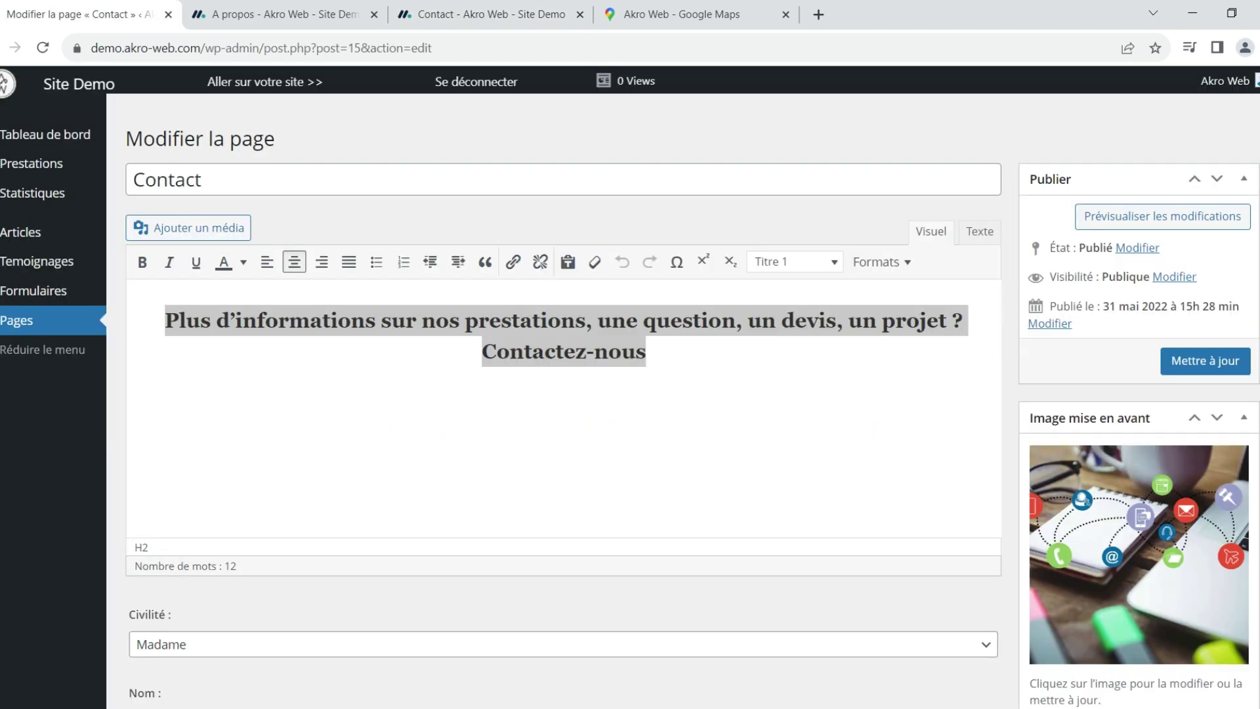
click(1196, 366)
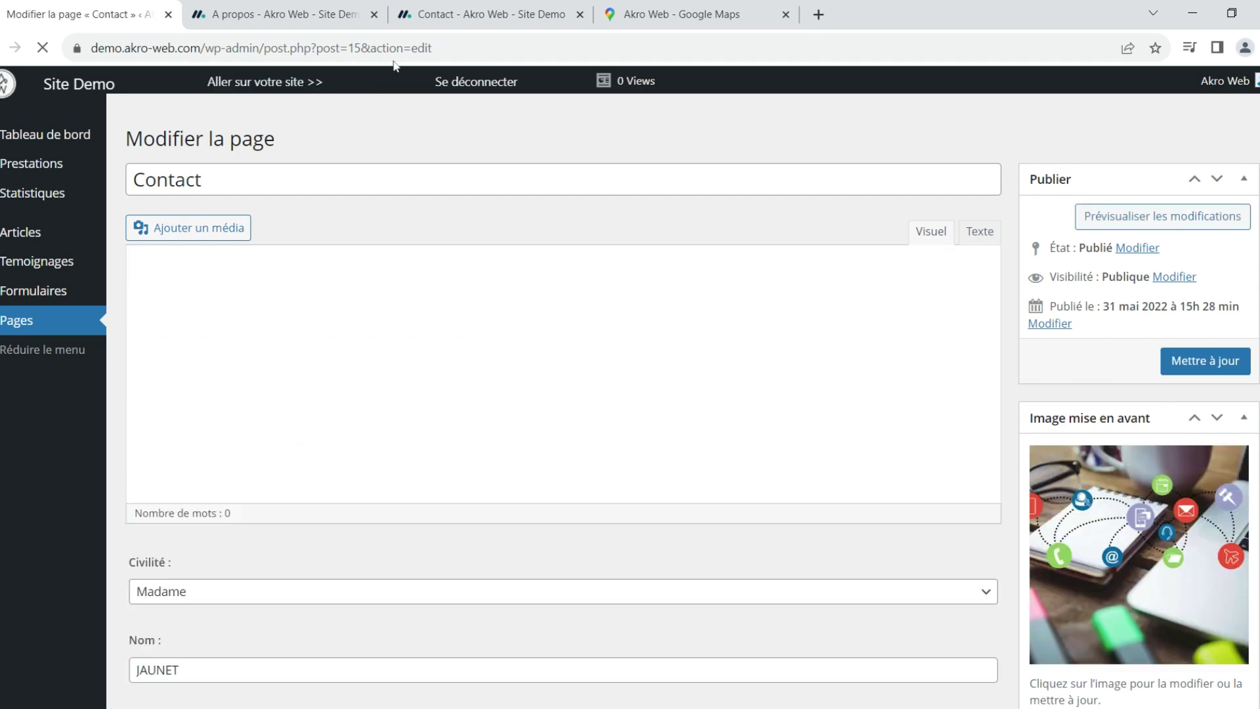
Step: Reload the public Contact page to check its header's social icons, and return to the editor
click(434, 17)
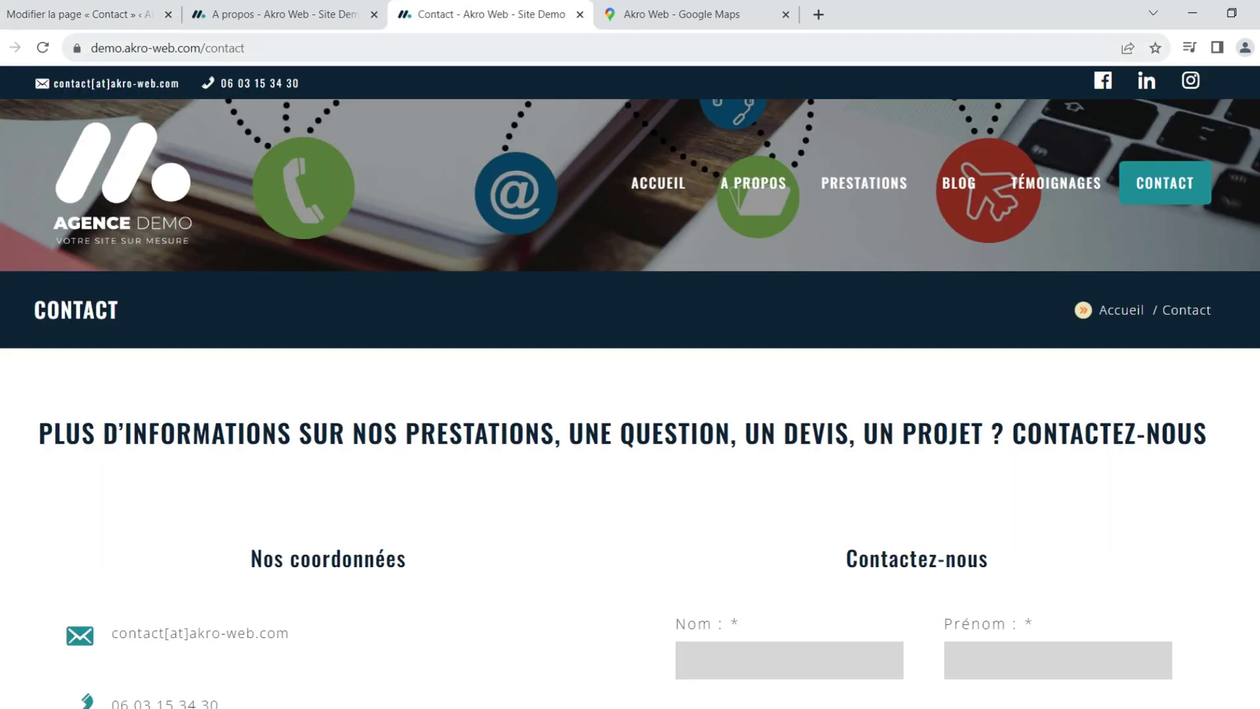
click(42, 49)
click(92, 15)
scroll(391, 329, down, 20)
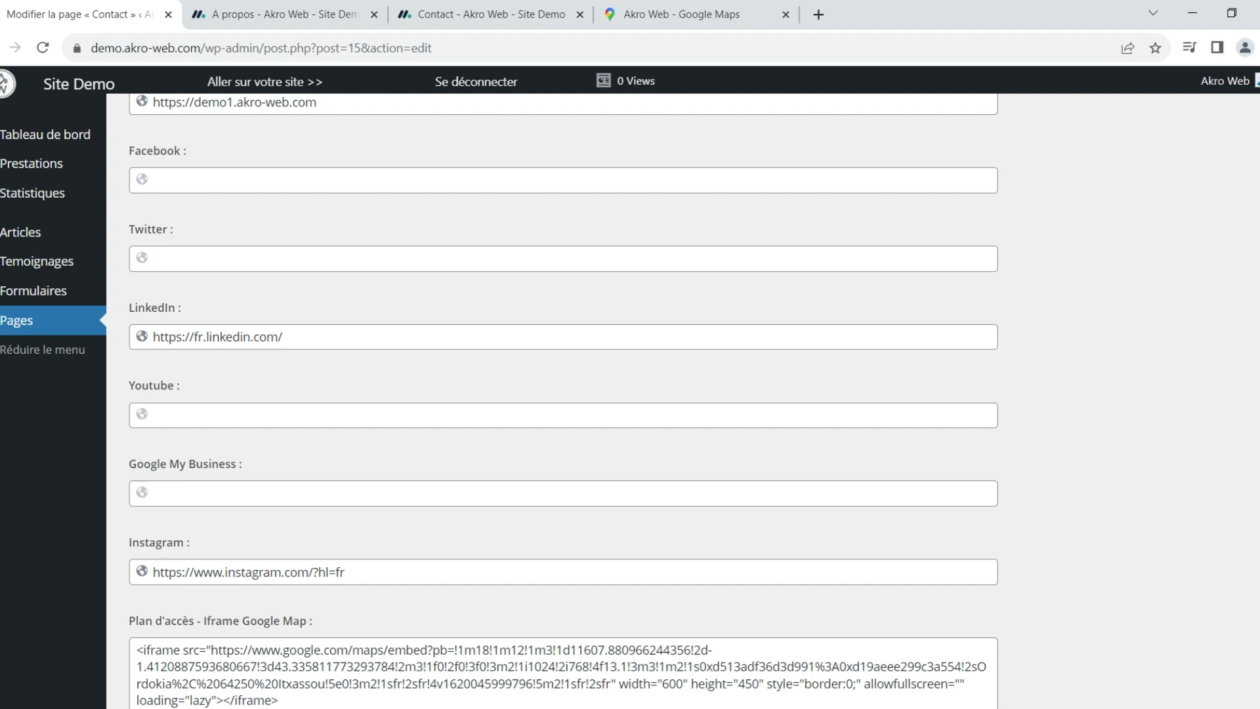
click(564, 181)
key(ctrl+v)
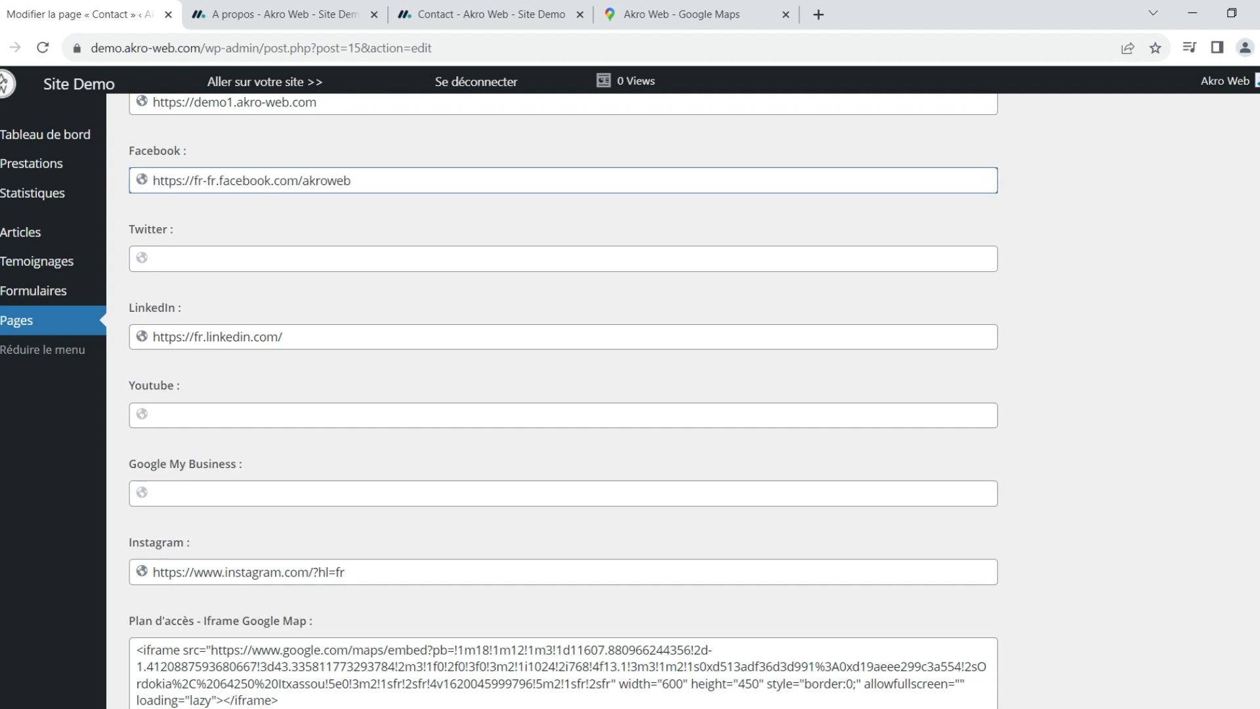
scroll(564, 401, up, 20)
click(1215, 371)
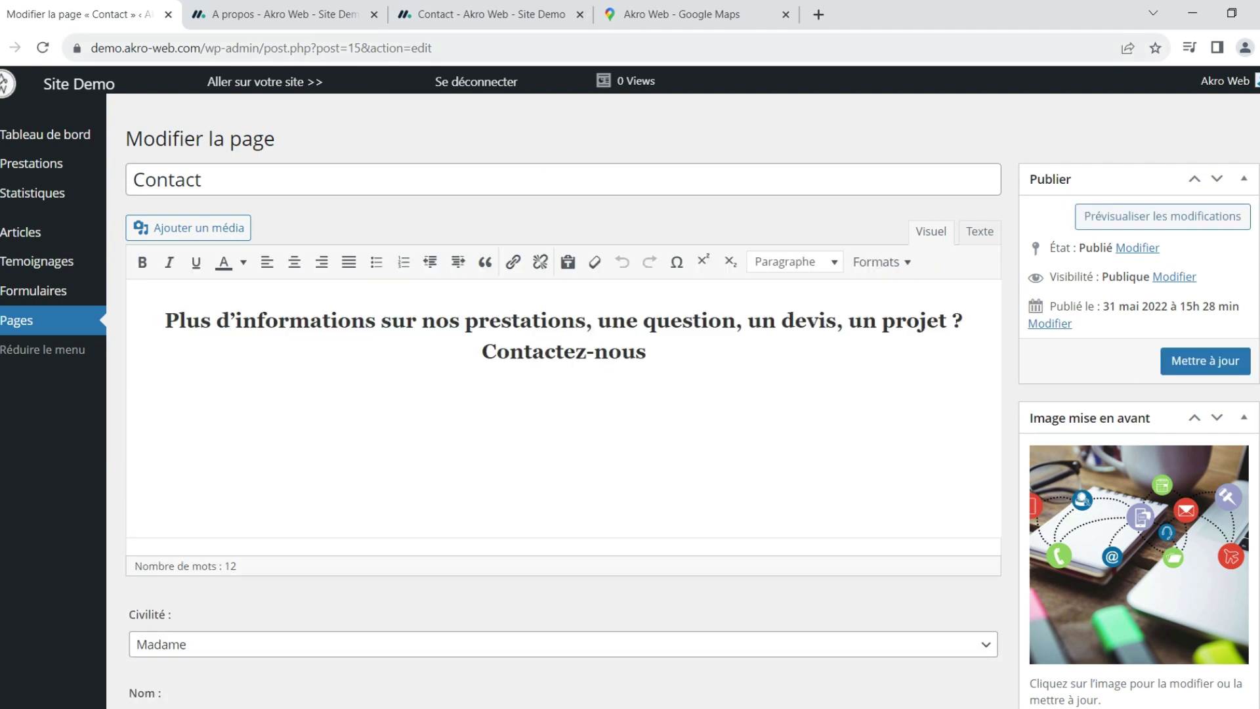
Step: Examine the Plan d'accès map and its itinerary button on the public Contact page, and return to the editor
click(492, 14)
scroll(640, 348, down, 6)
scroll(613, 326, down, 6)
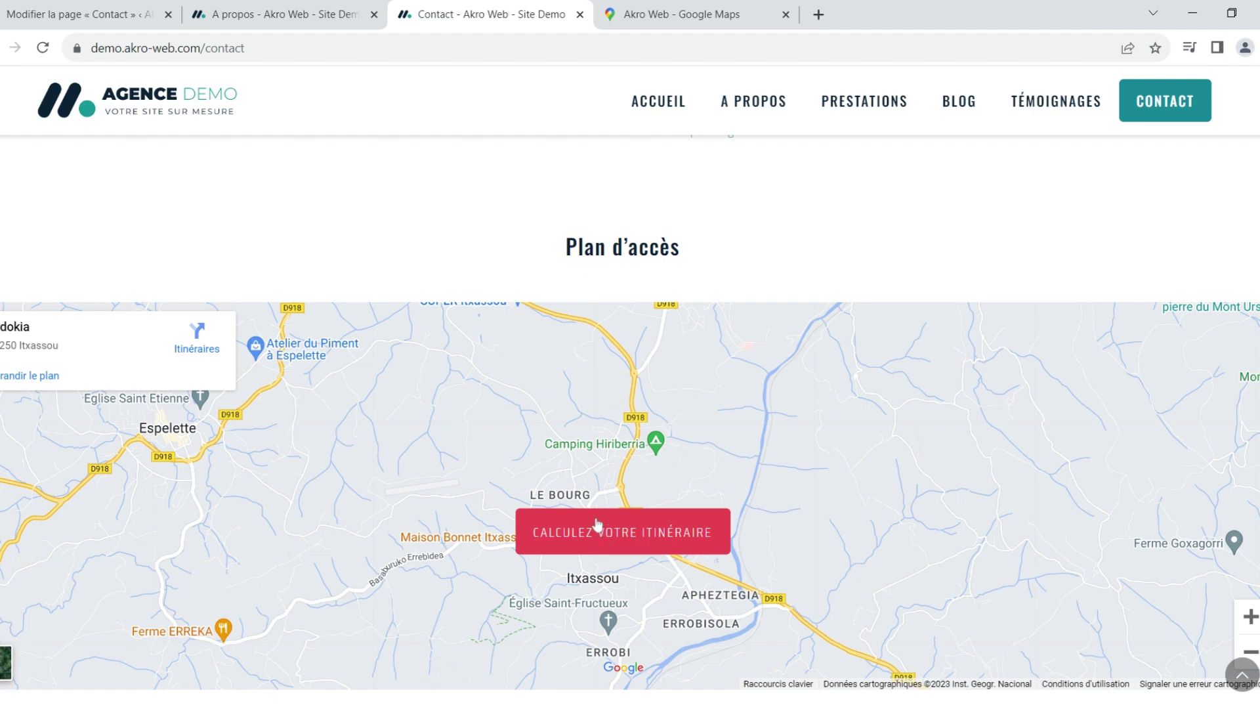
click(281, 20)
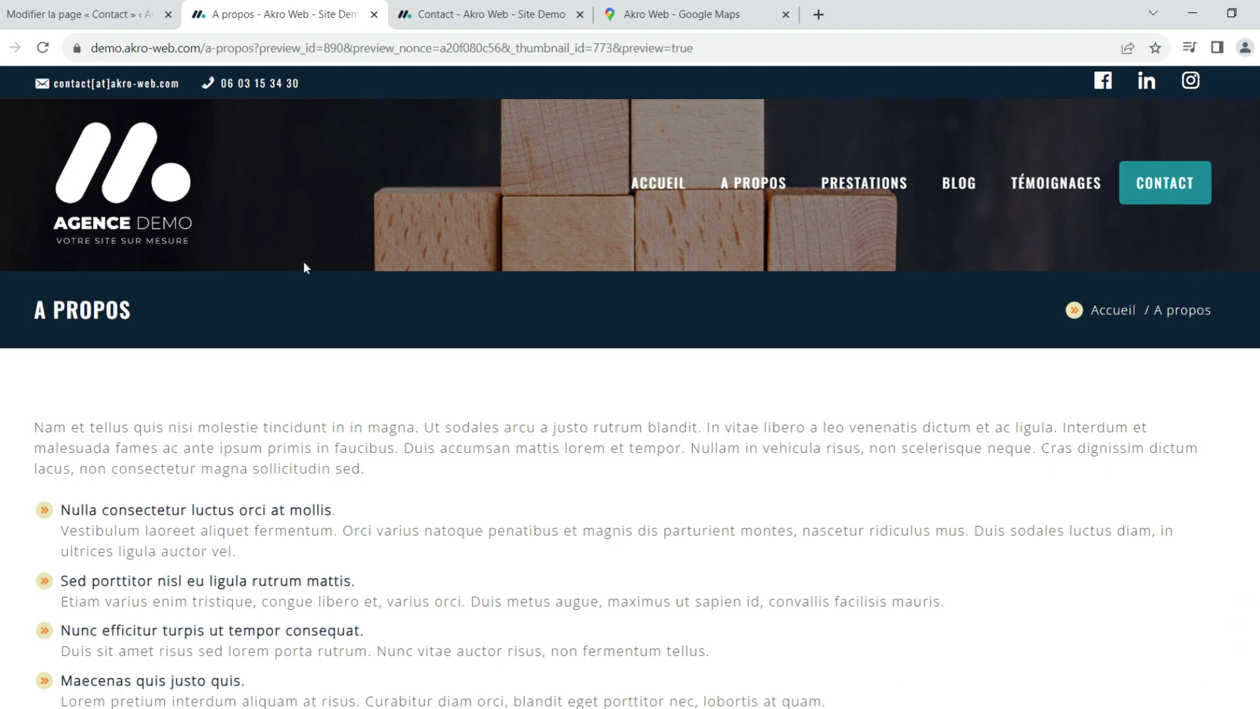
click(132, 18)
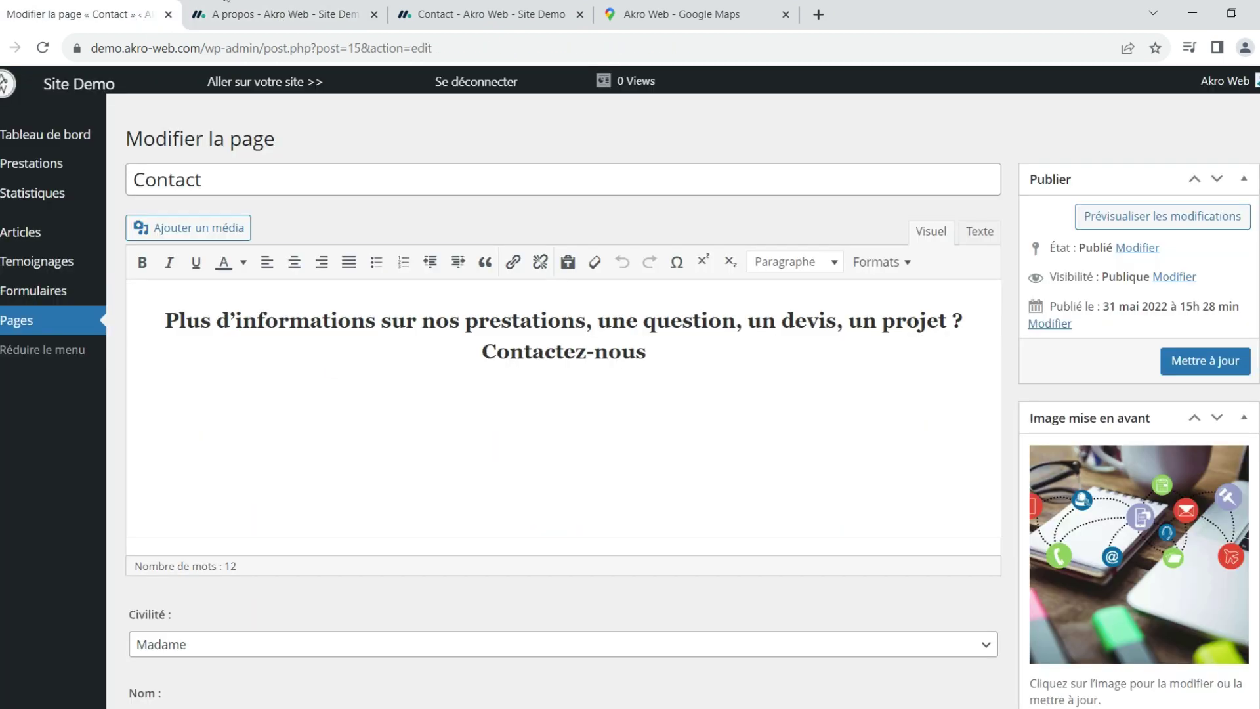
Step: Select the embed code in the Plan d'accès - Iframe Google Map field and compare it with the public Contact page's map
scroll(422, 225, down, 20)
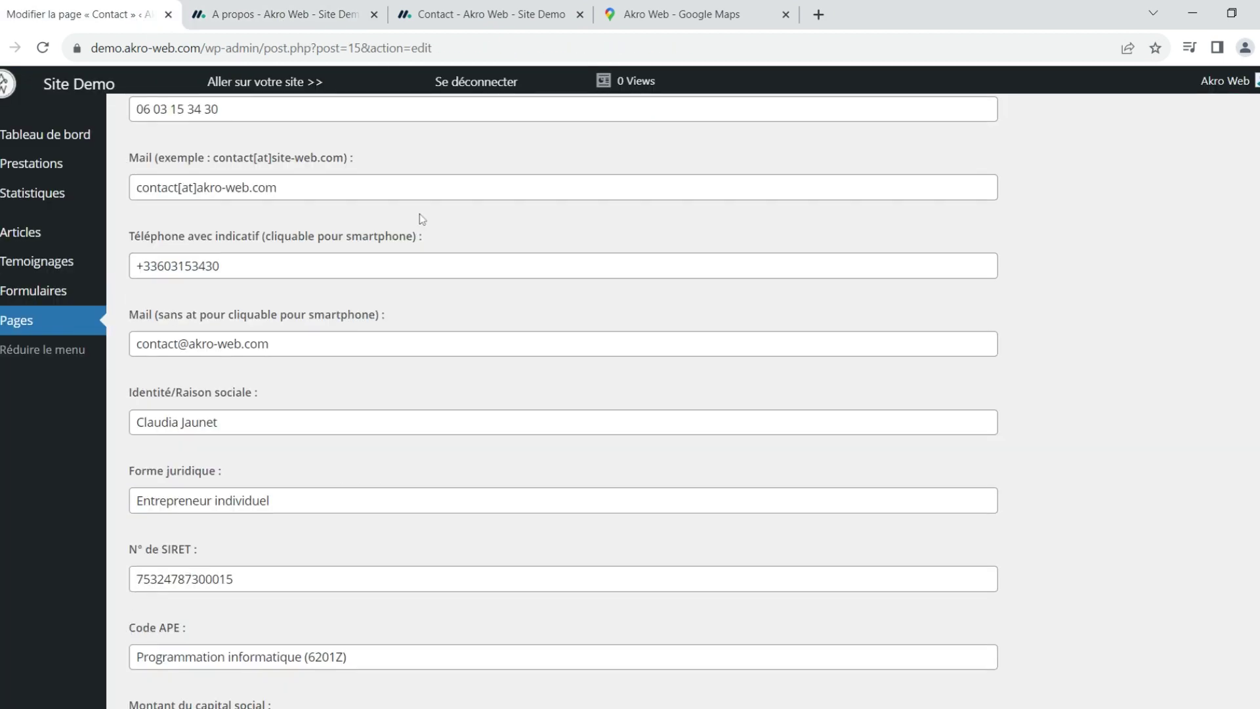
scroll(417, 214, down, 8)
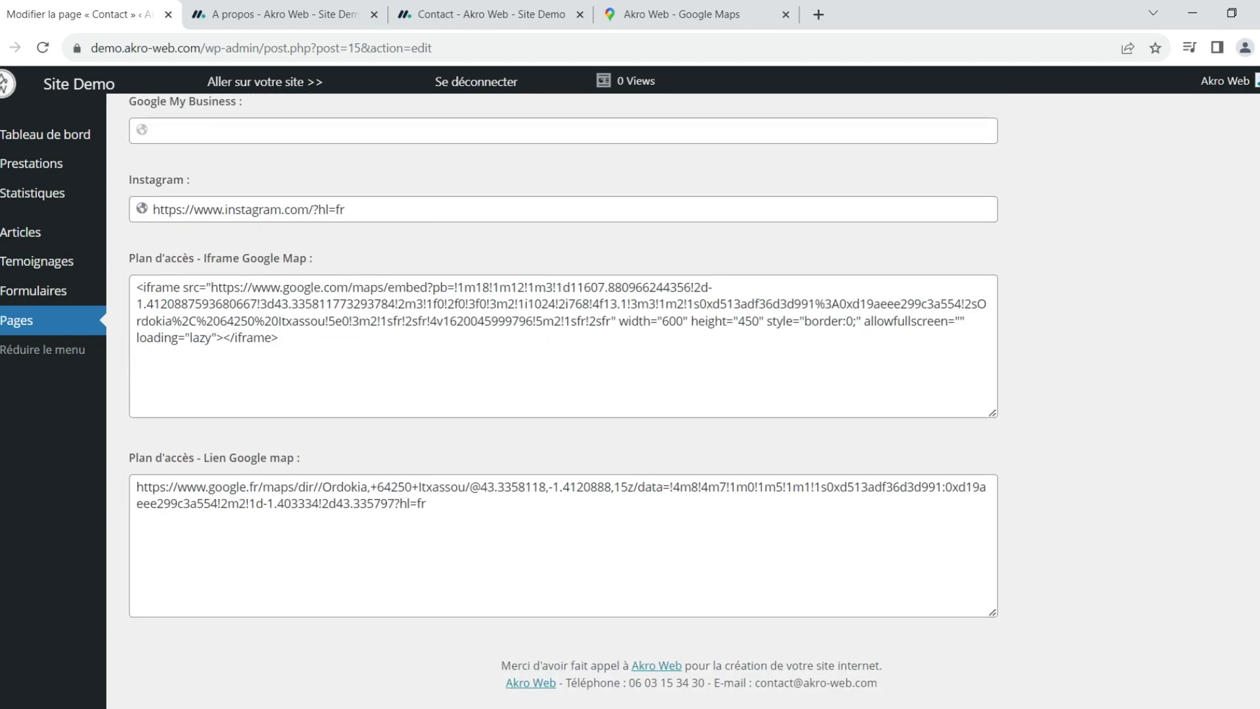
drag(278, 337, 137, 287)
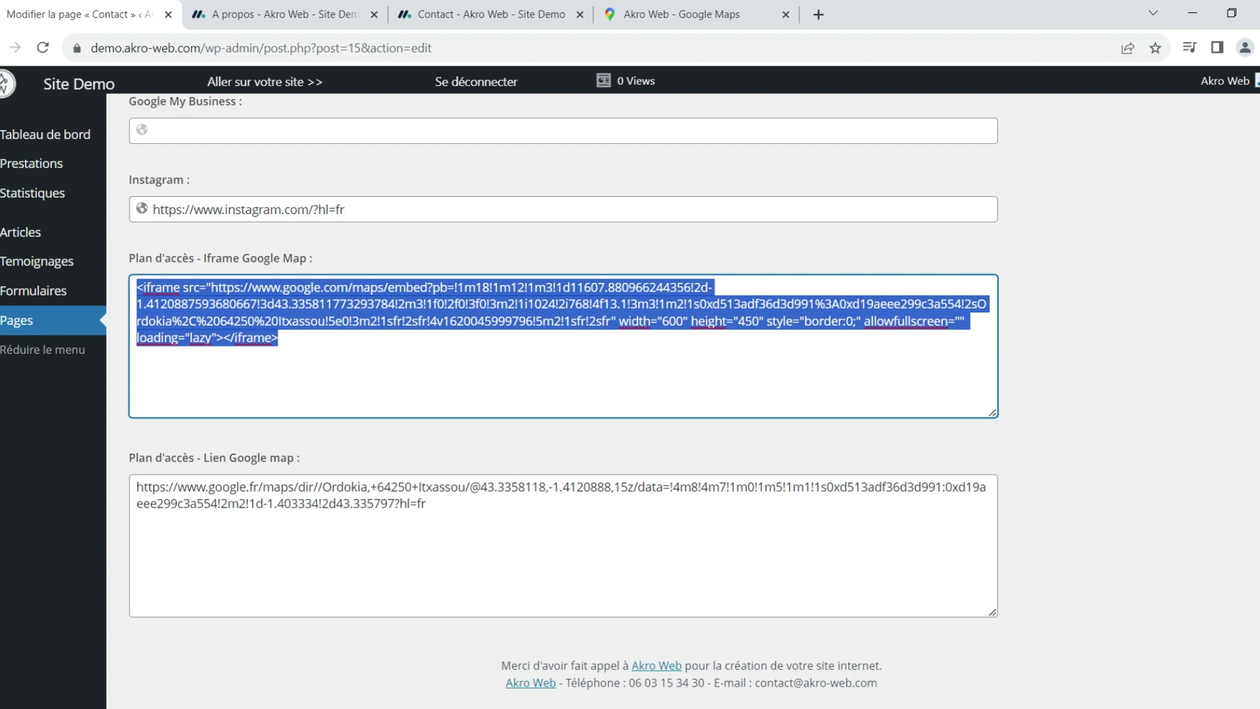
click(460, 15)
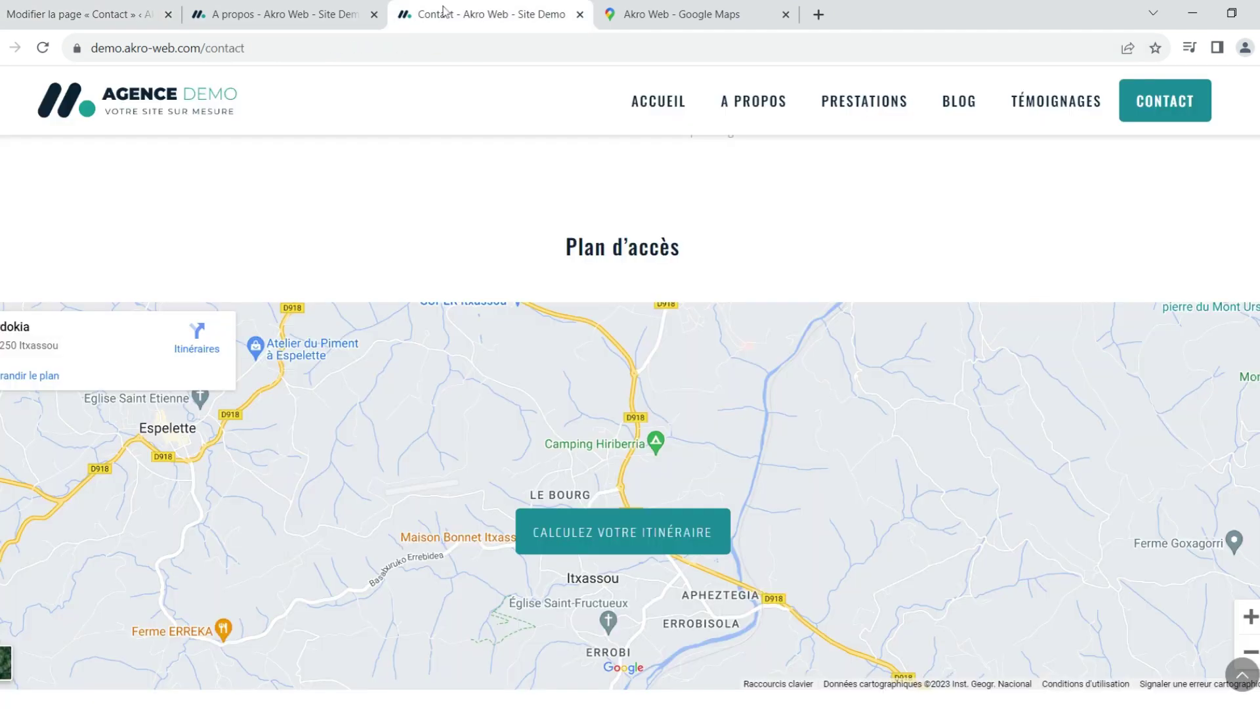
Step: Select the link in the Plan d'accès - Lien Google map field, test the public Contact page's itinerary button, and return to the editor
click(285, 17)
click(133, 19)
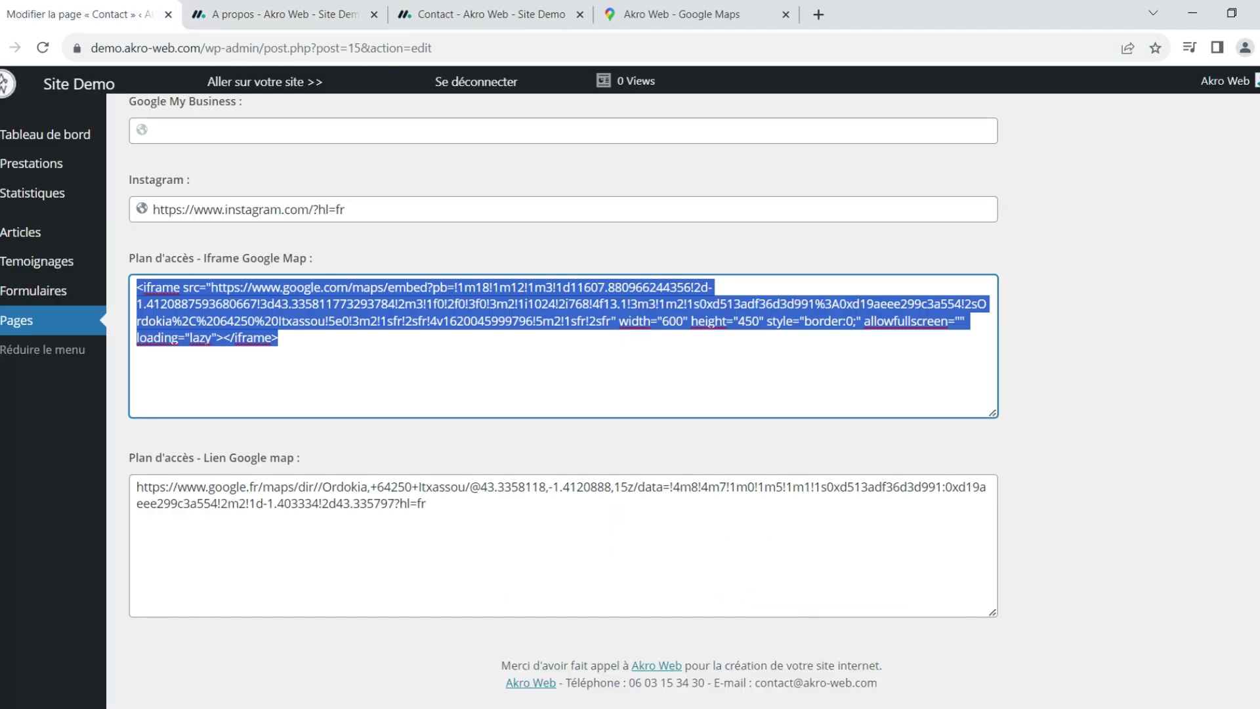
key(Tab)
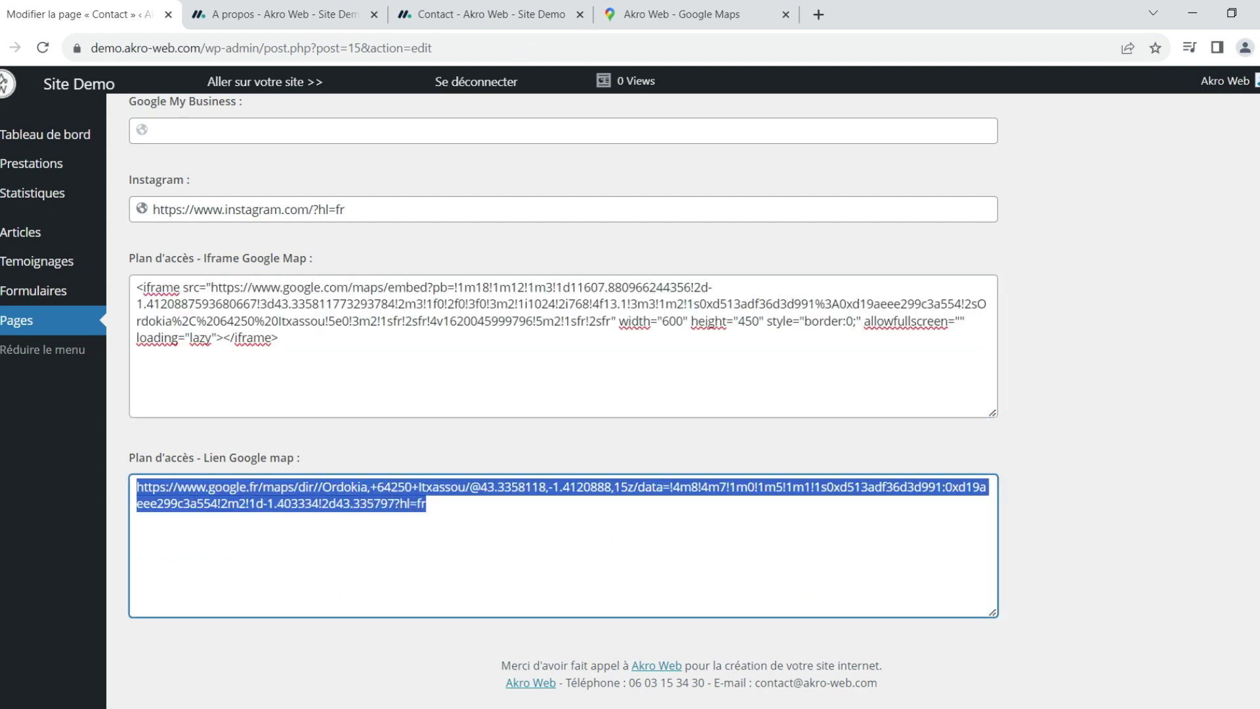
click(457, 16)
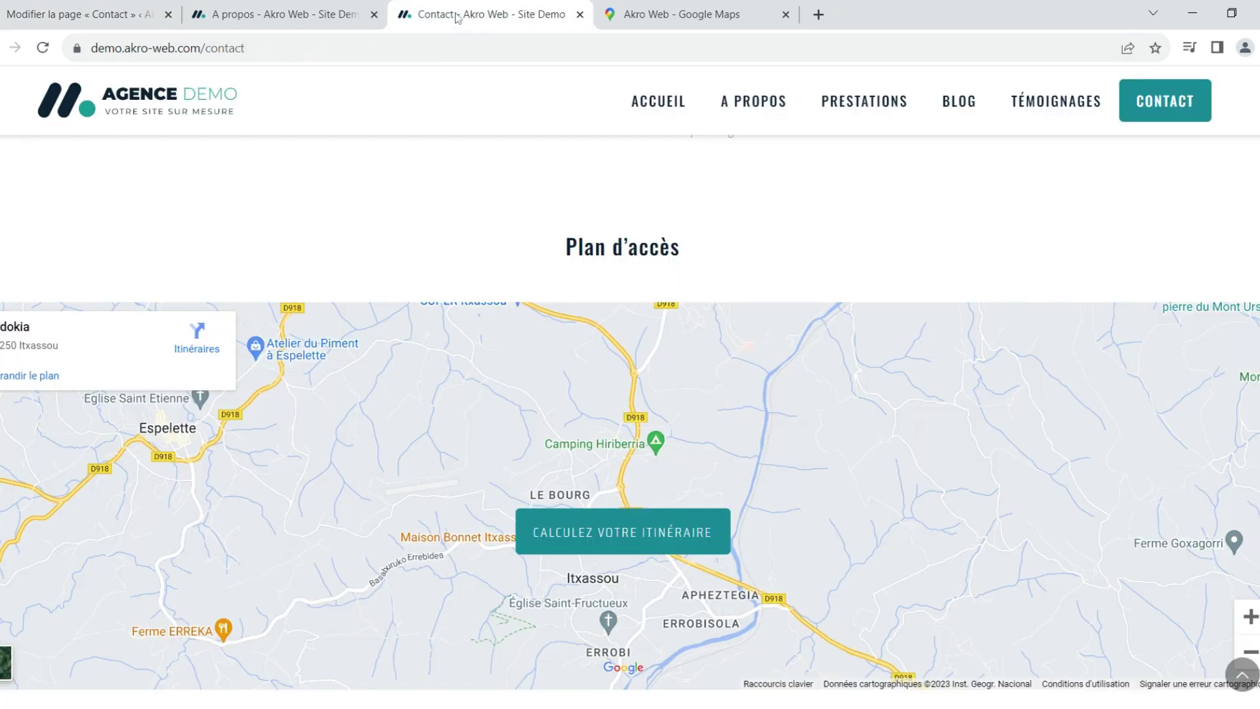
click(648, 538)
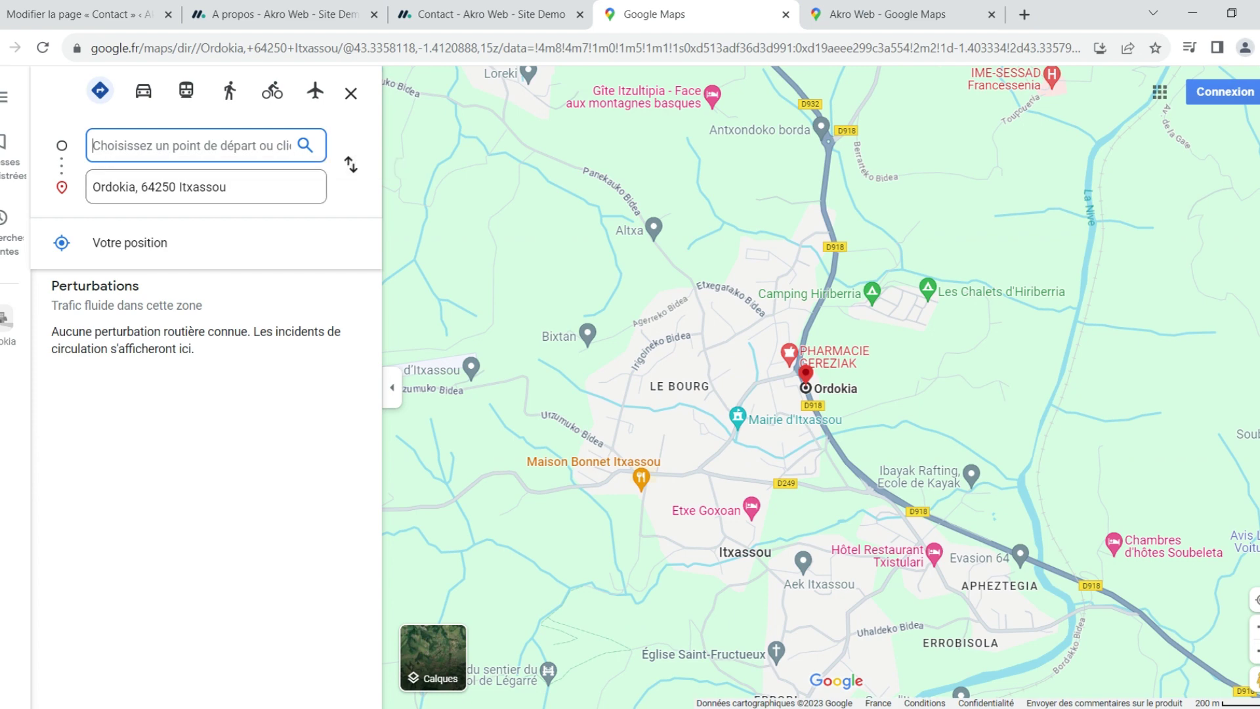
click(128, 19)
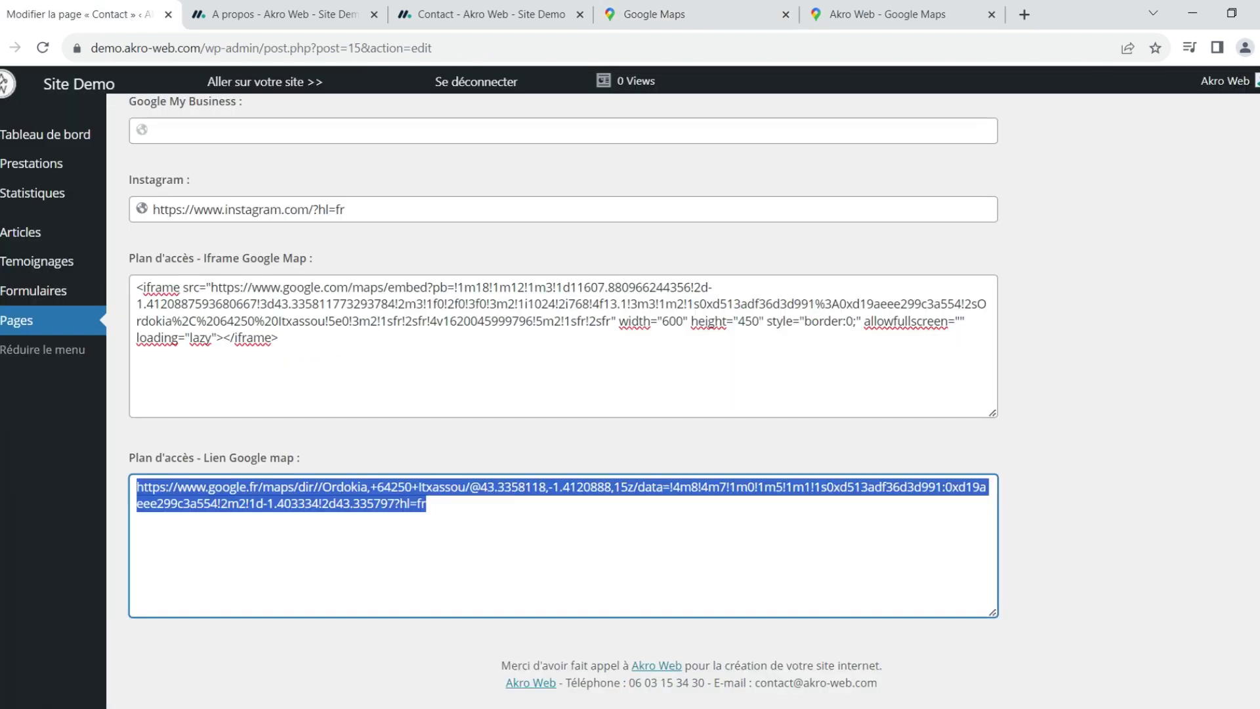
Step: Switch to the Akro Web listing in Google Maps and copy its medium-size map embed HTML from the sharing options
click(279, 338)
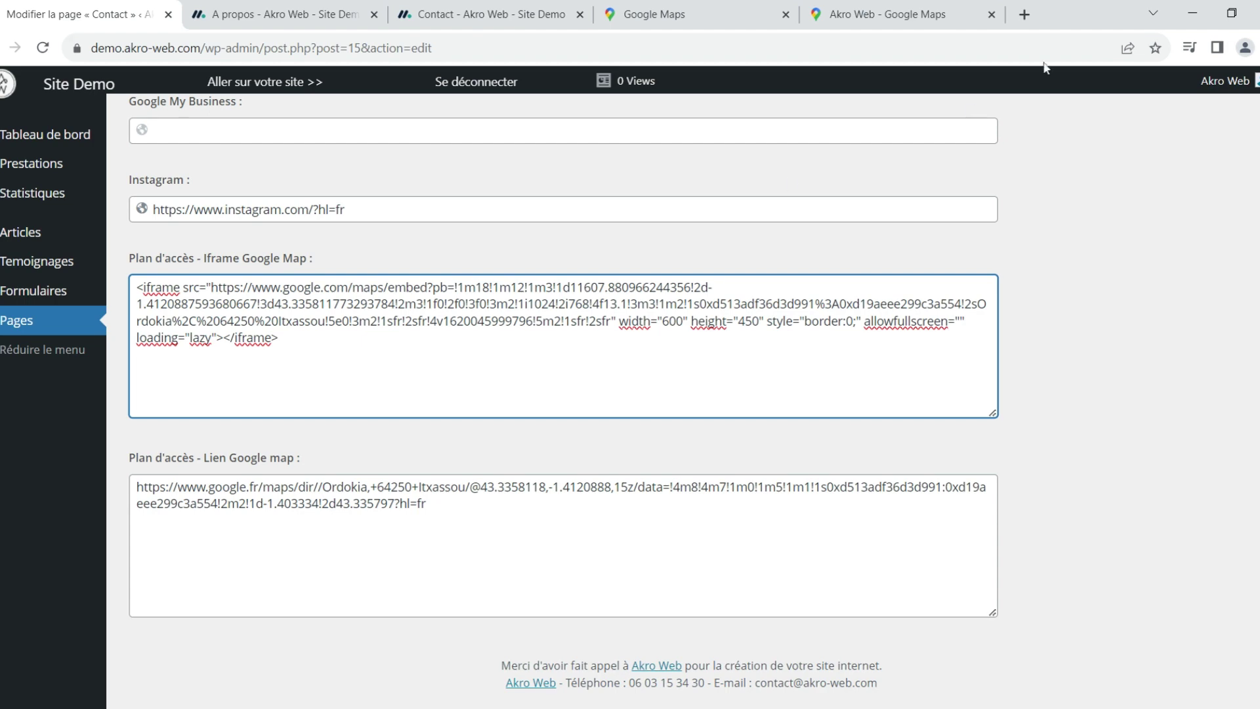
click(849, 21)
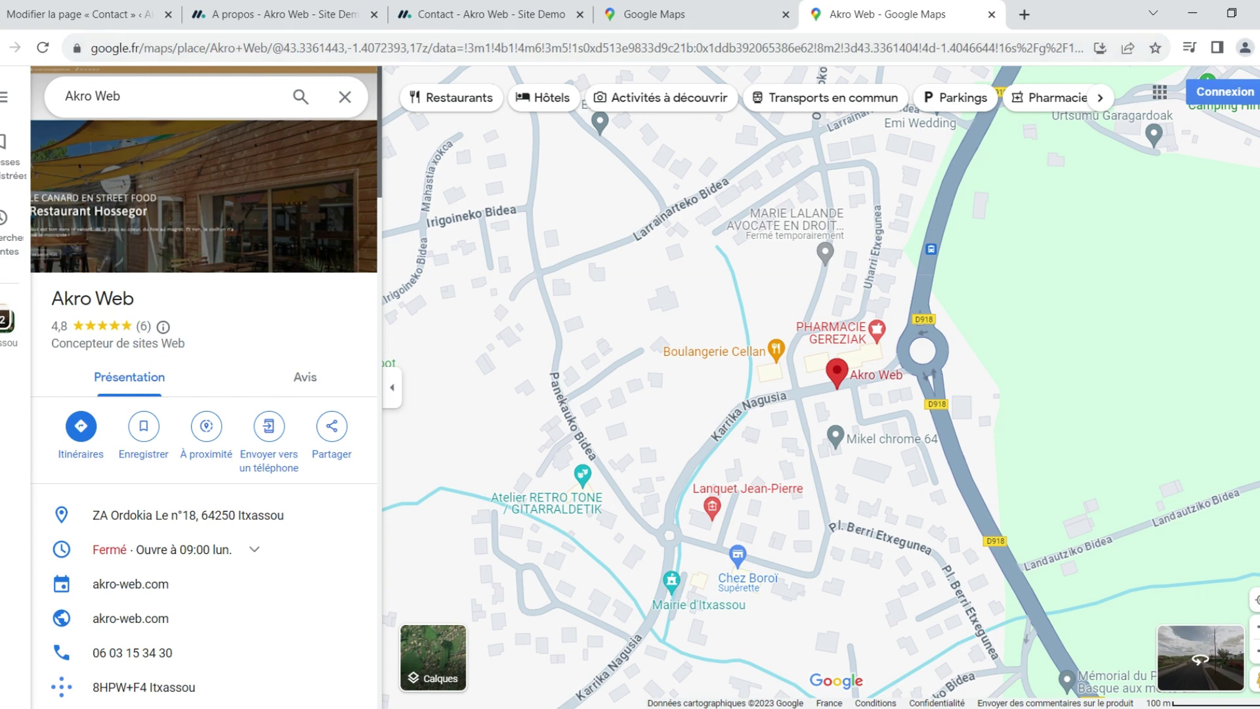
click(120, 96)
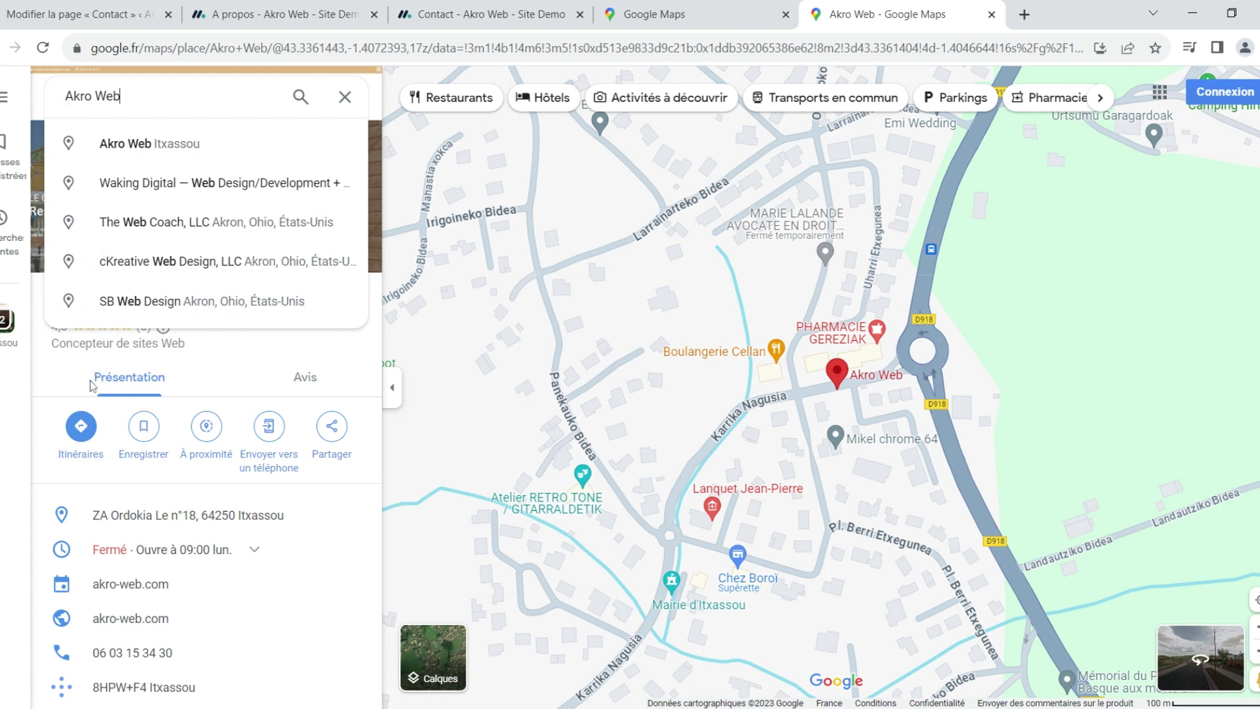
click(60, 369)
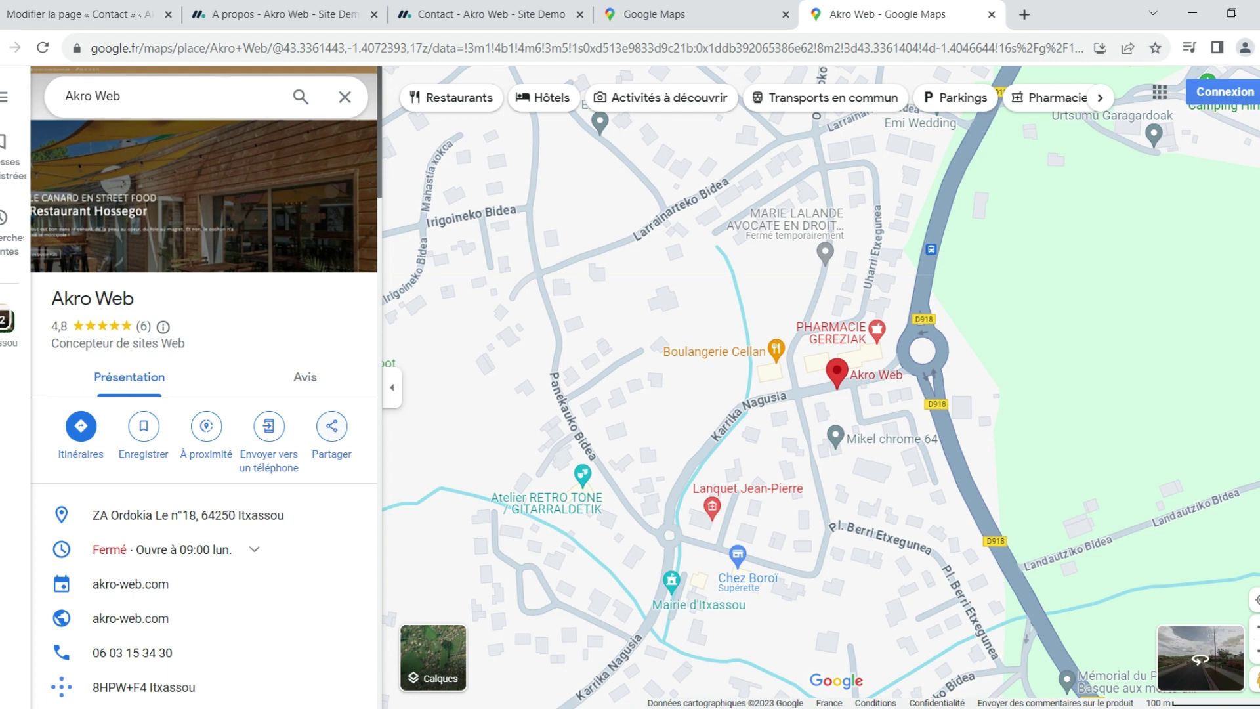
click(332, 430)
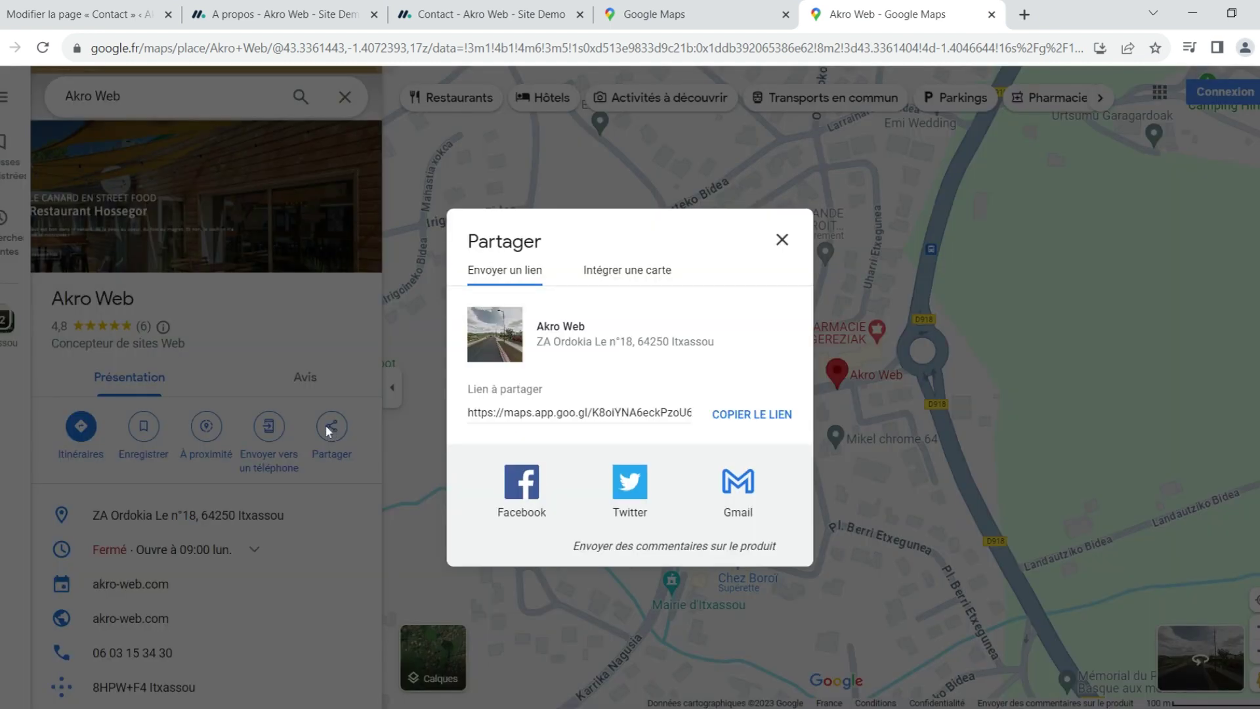
click(613, 275)
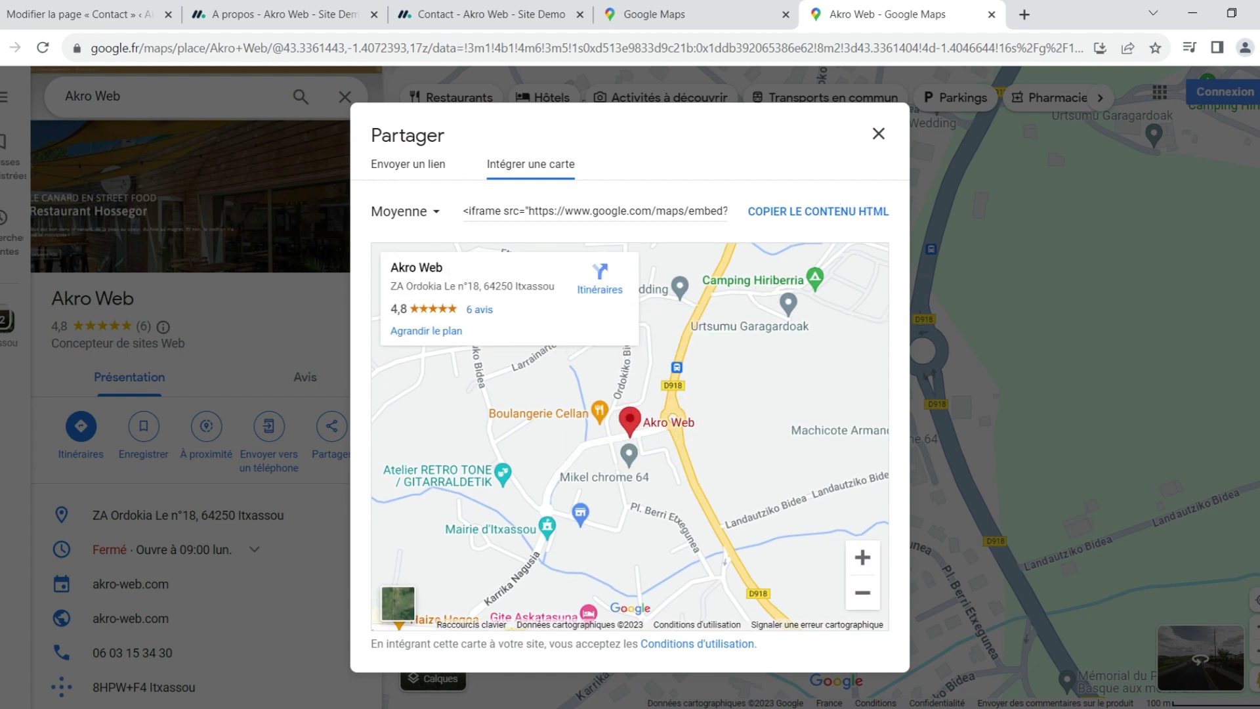
click(818, 214)
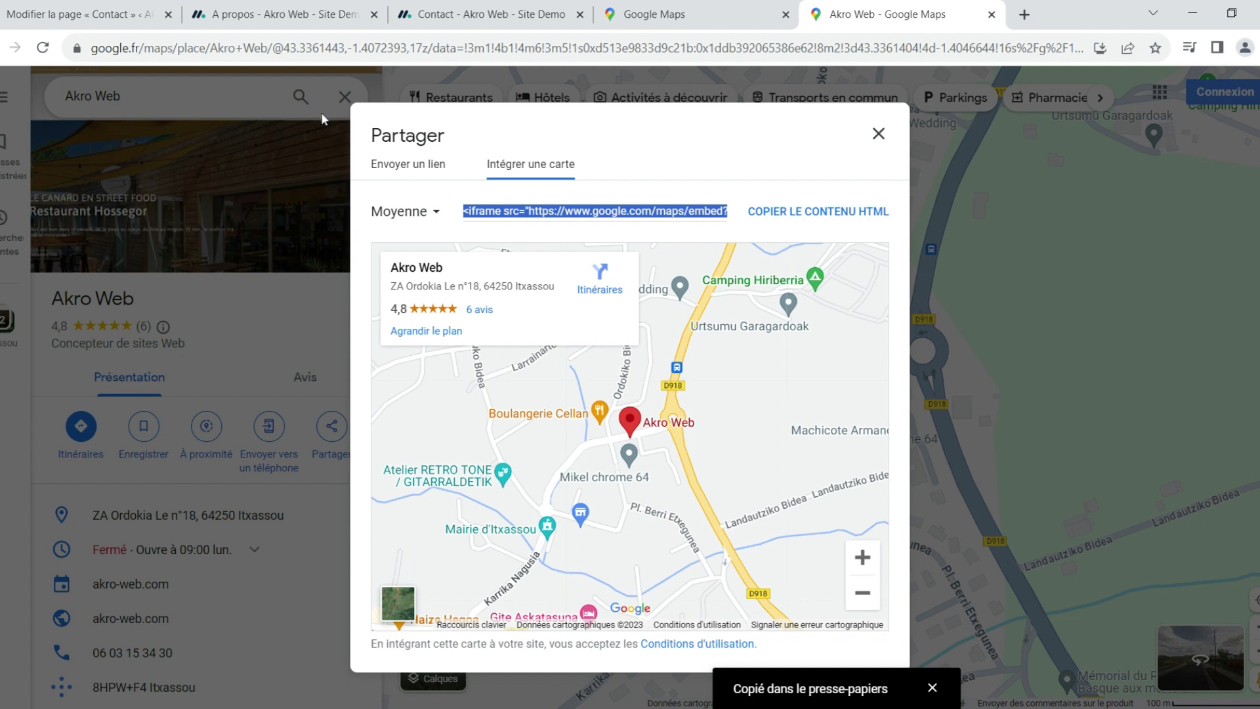
Step: Return to the Contact page editor, copy and clear the Plan d'accès - Iframe Google Map code, and paste the same code back
click(71, 12)
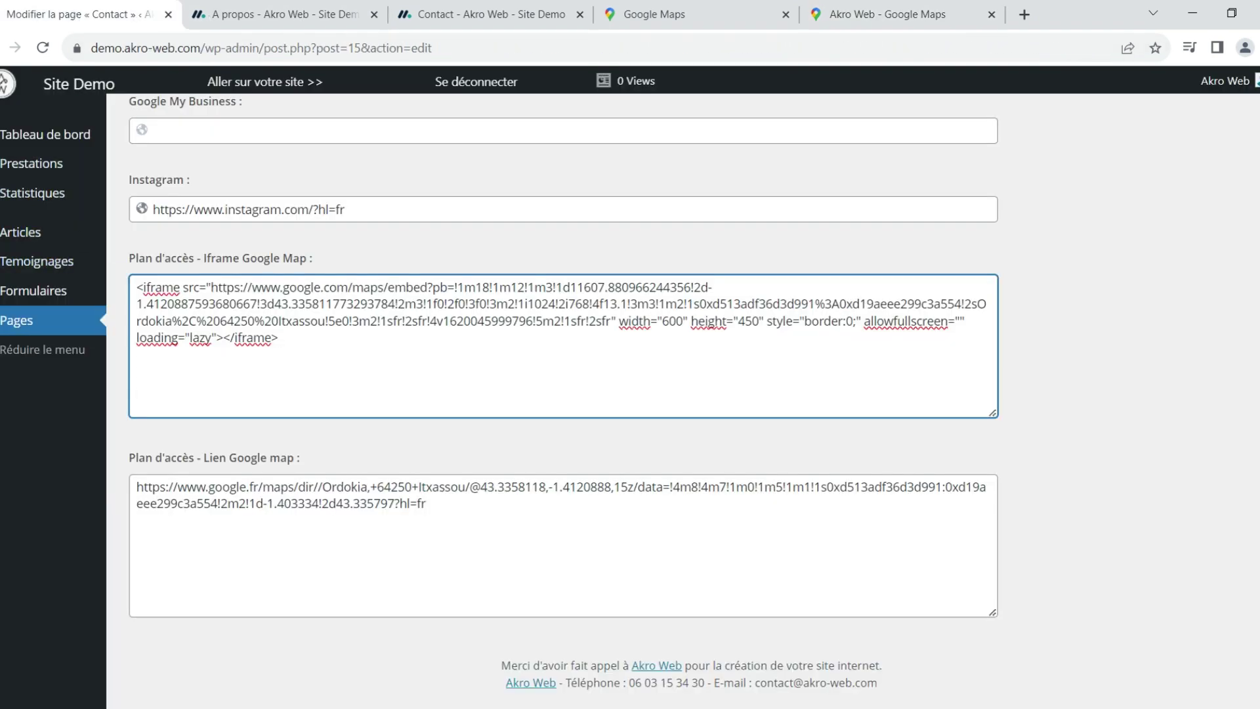
key(ctrl+a)
key(ctrl+c)
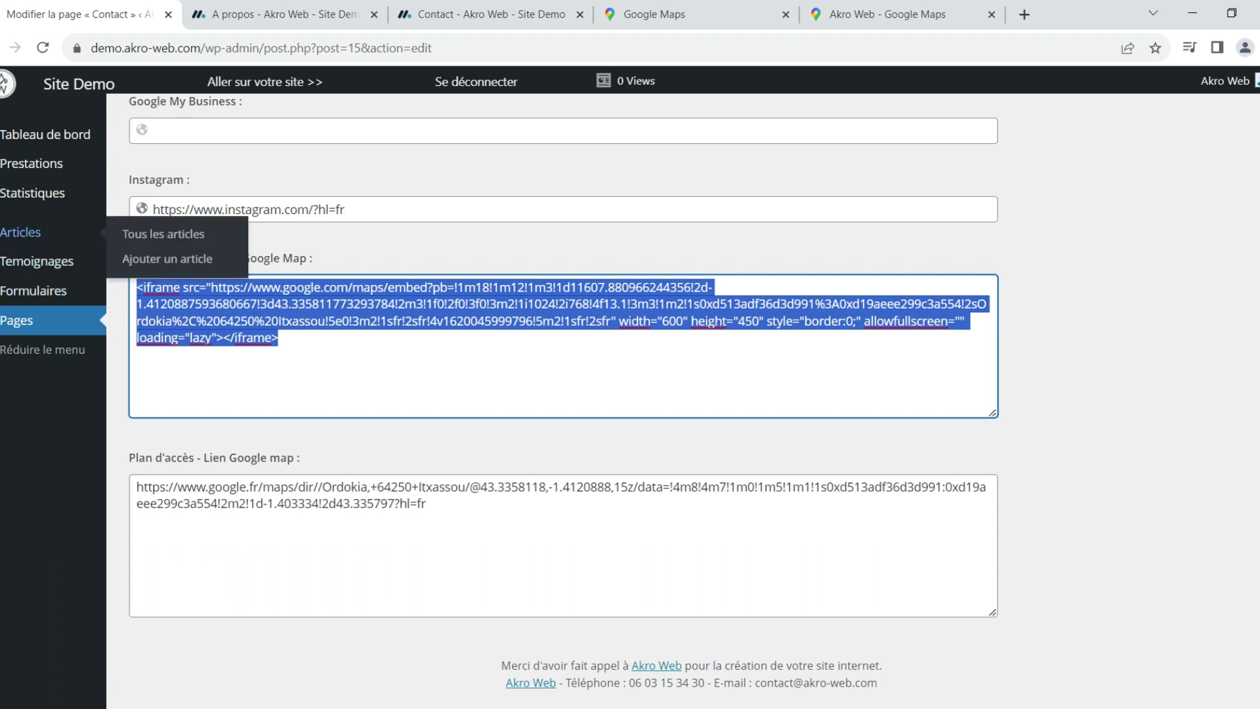
key(BackSpace)
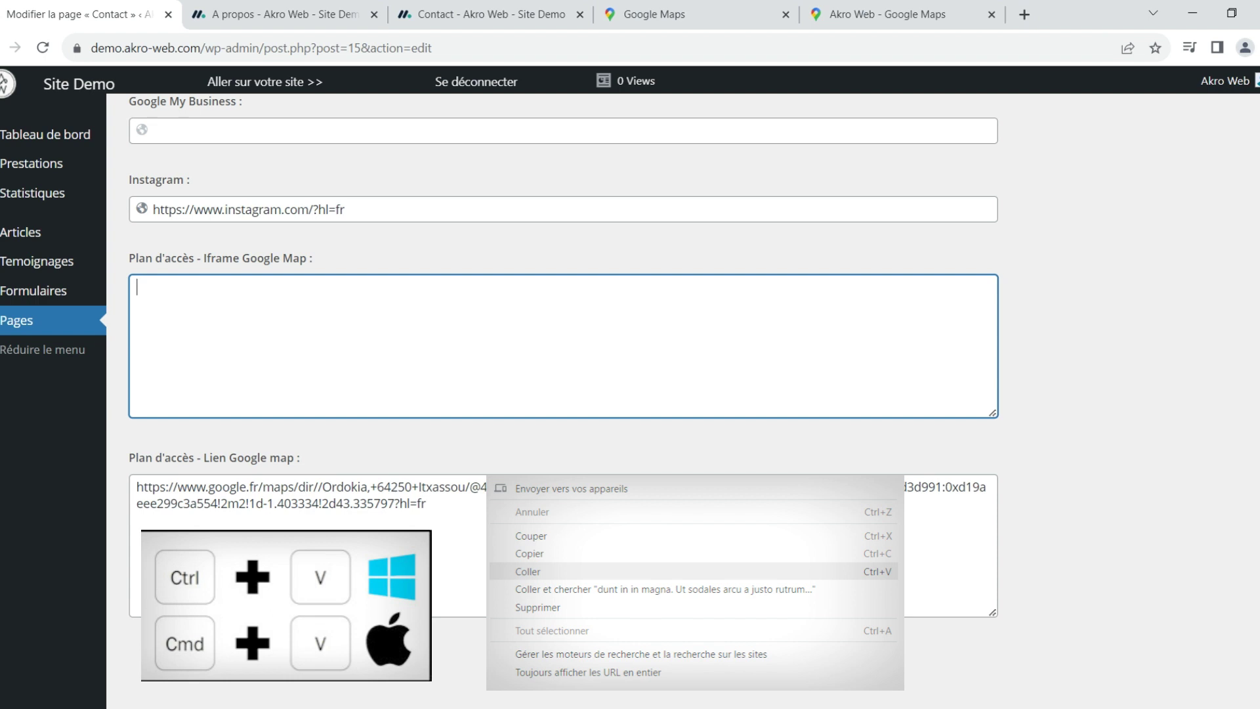
key(ctrl+v)
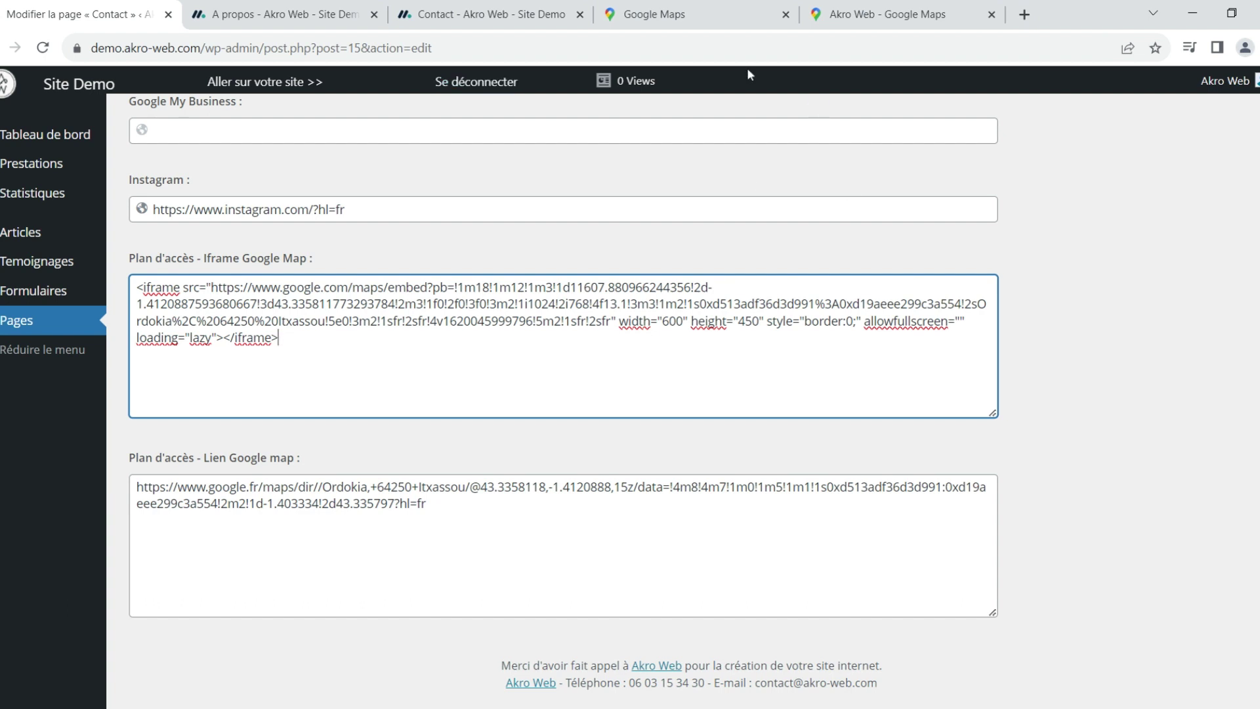
Step: Close the sharing dialog in Google Maps, open directions to Akro Web, and select the directions page's URL
click(894, 20)
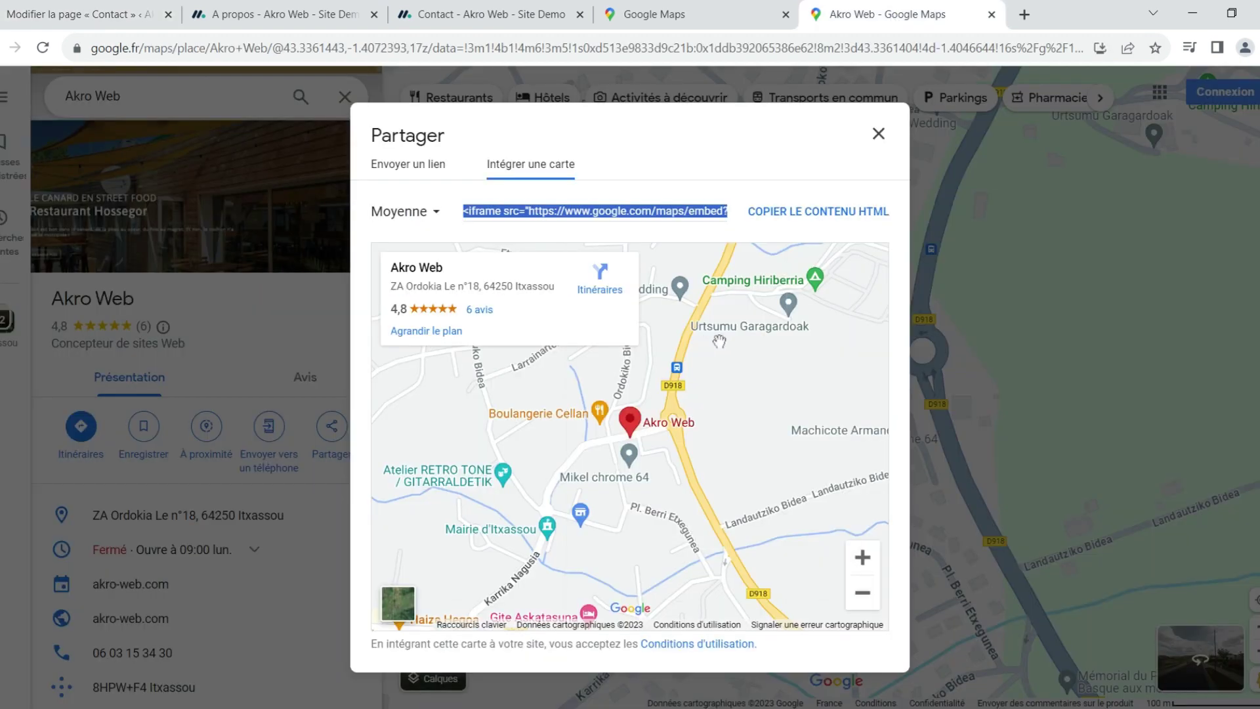
click(879, 135)
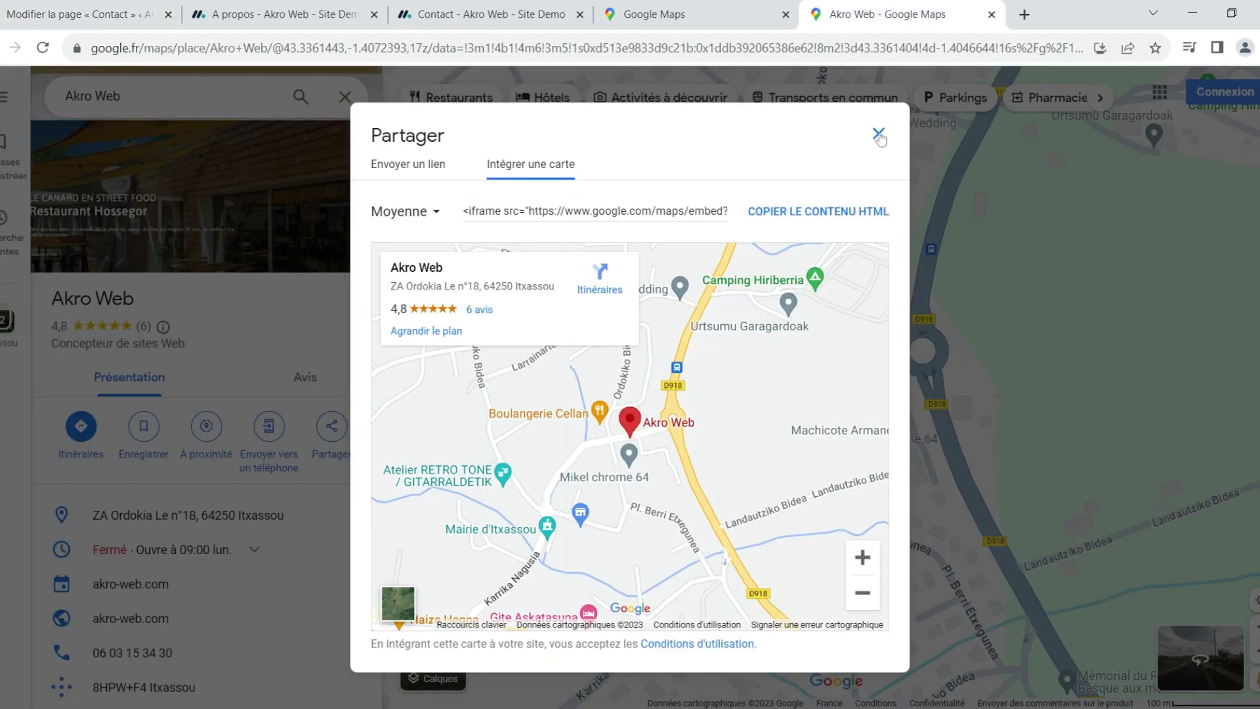
click(879, 136)
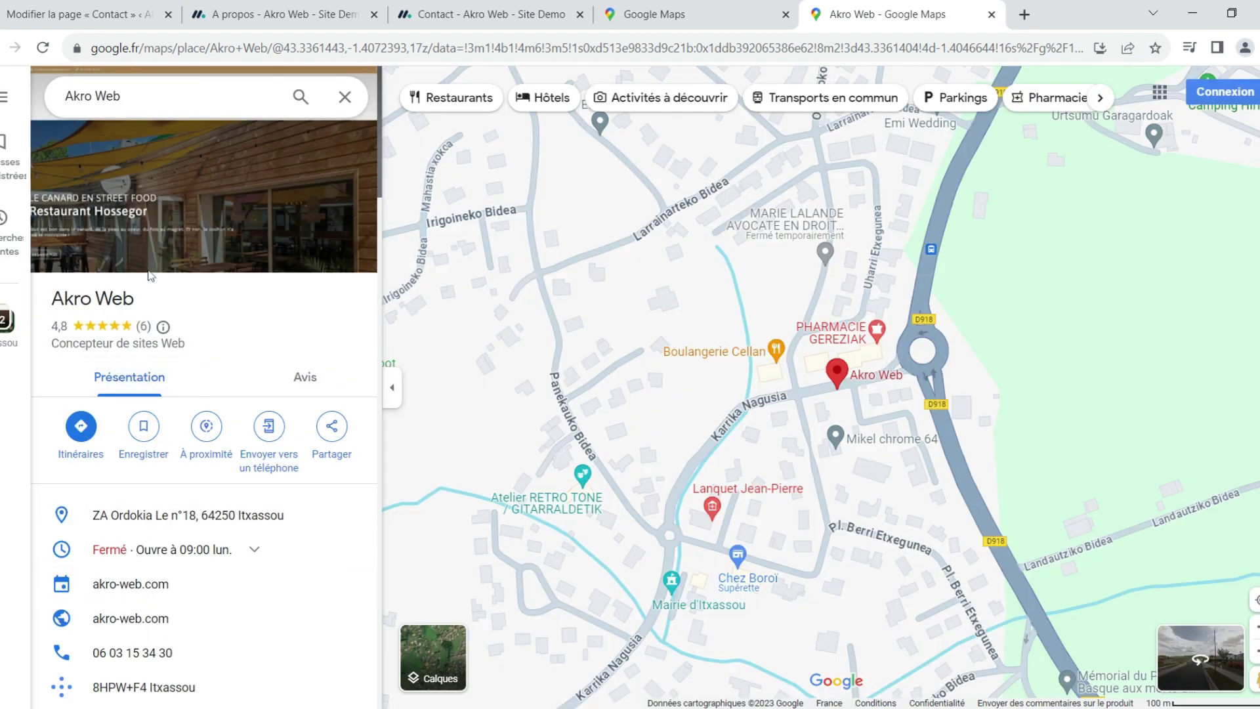
click(84, 430)
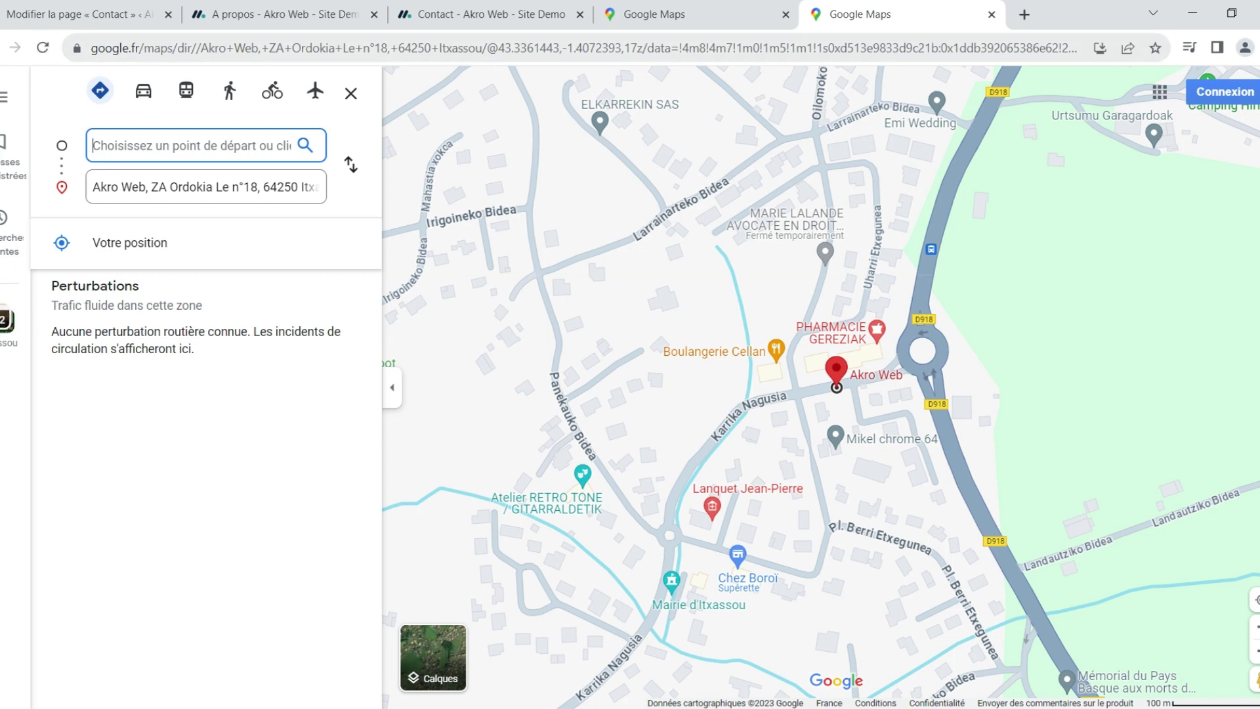
key(ctrl+l)
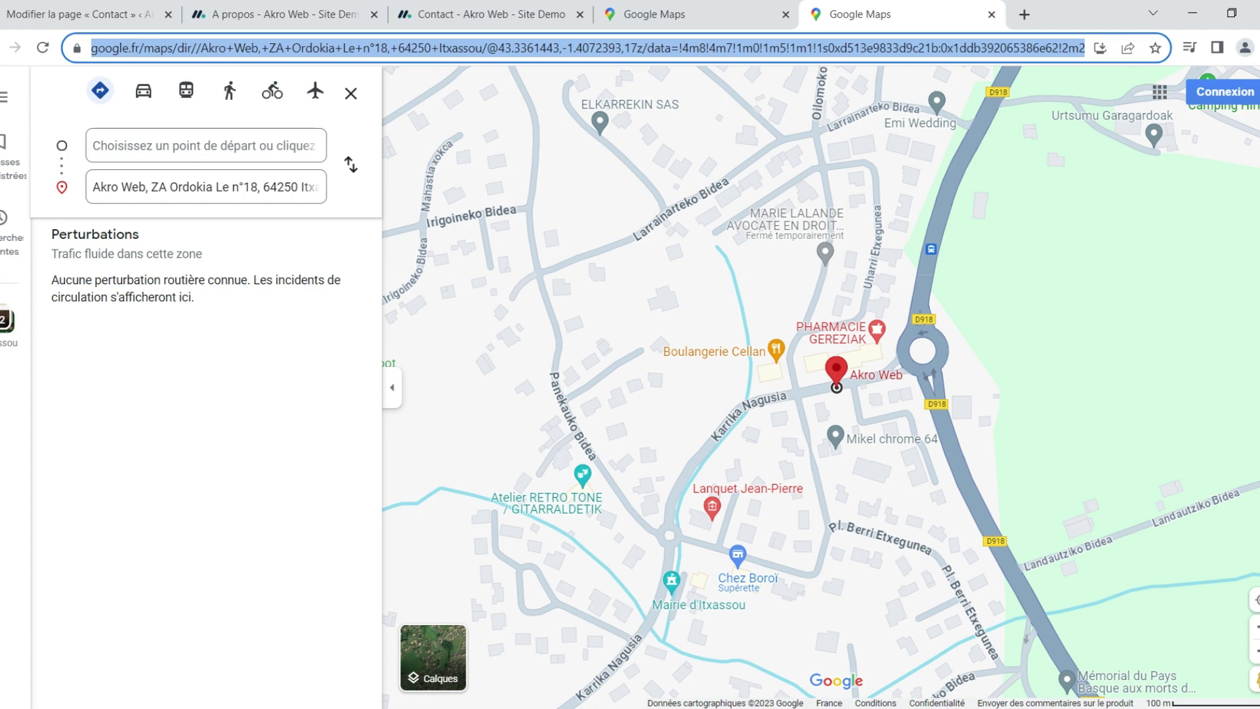
Step: Cut the link from the Contact page's Plan d'accès - Lien Google map field, paste the same link back, and update the page
click(100, 19)
drag(431, 505, 100, 491)
key(ctrl+c)
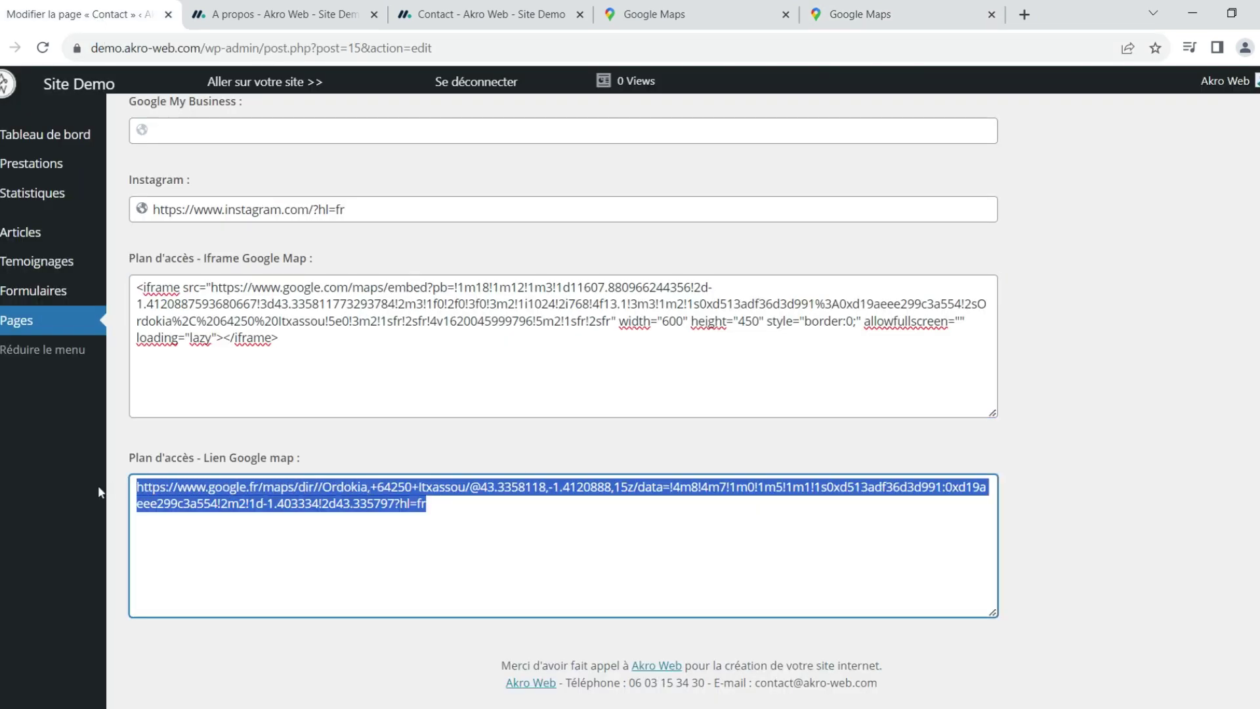
key(BackSpace)
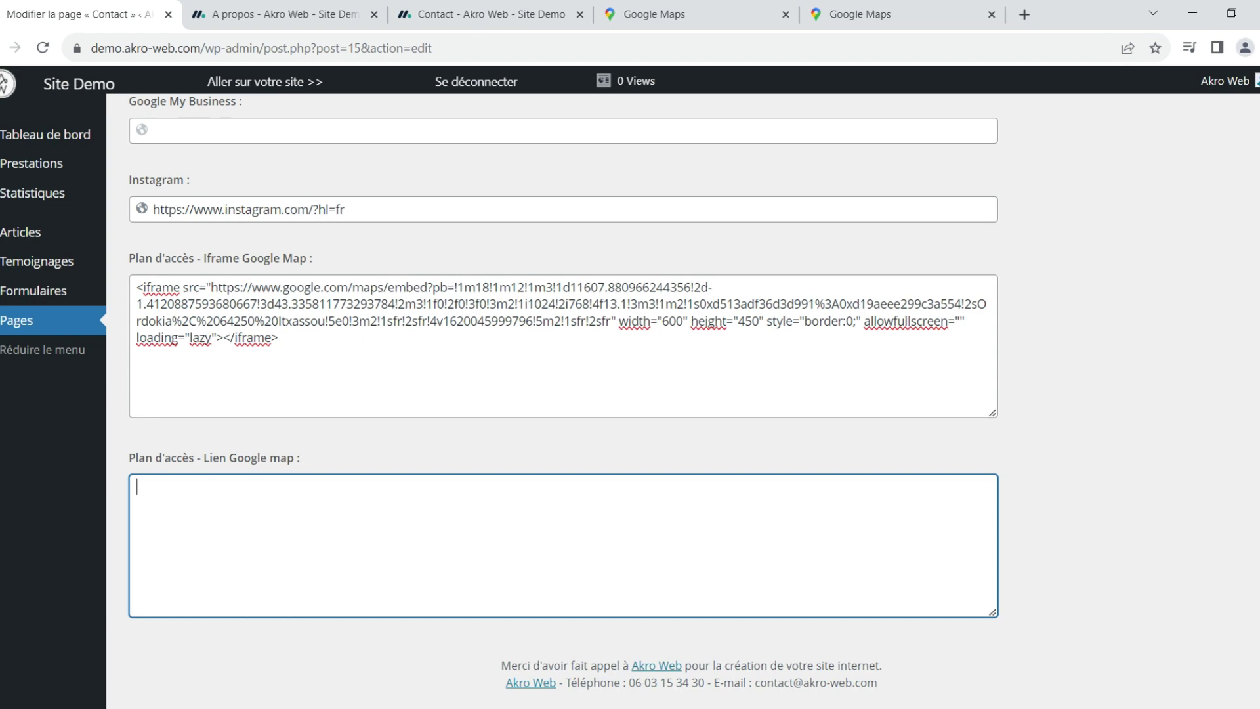
key(ctrl+v)
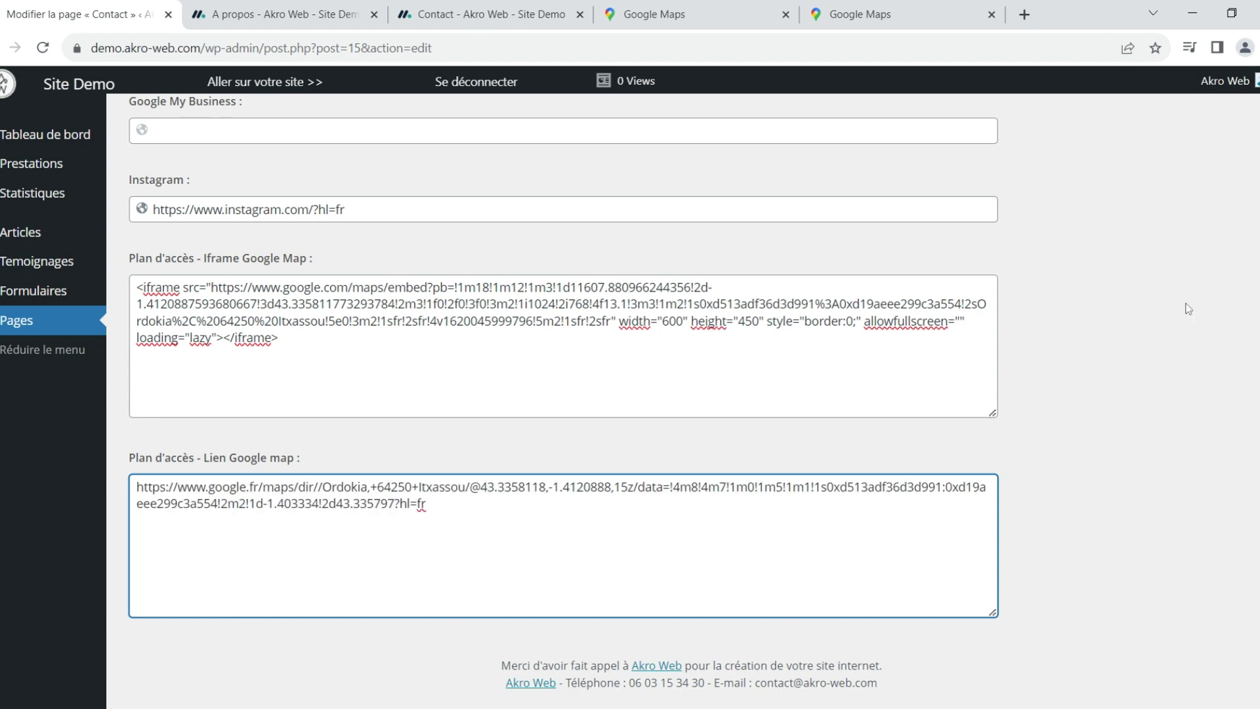
scroll(1214, 374, up, 15)
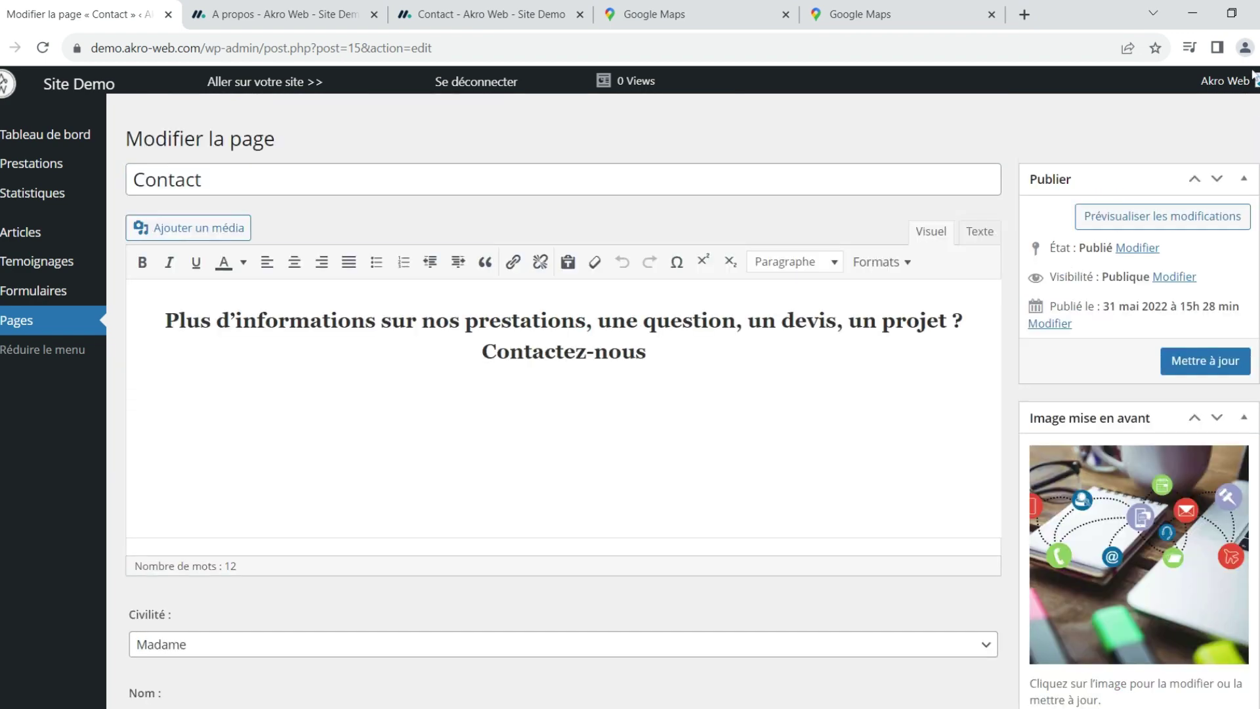
click(1216, 368)
Step: Open the Mentions légales page, examine its c_societe and c_raisonsociale field shortcodes, and return to the page list
click(23, 327)
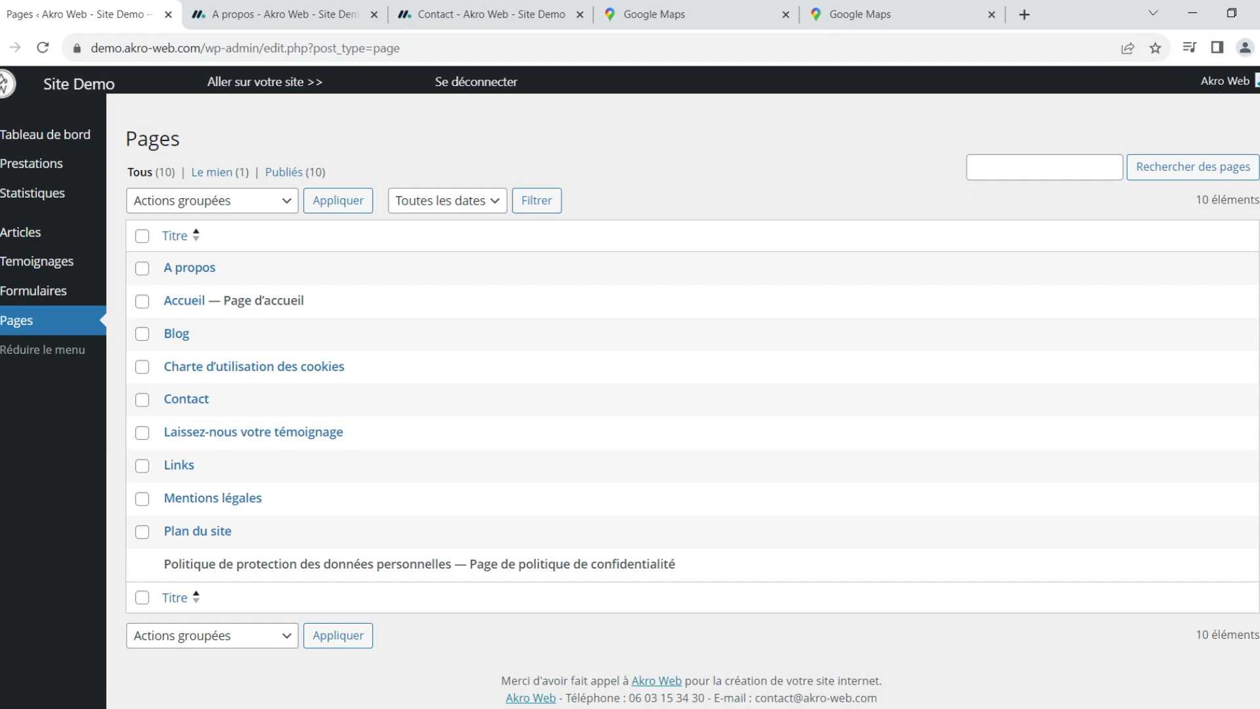
click(216, 500)
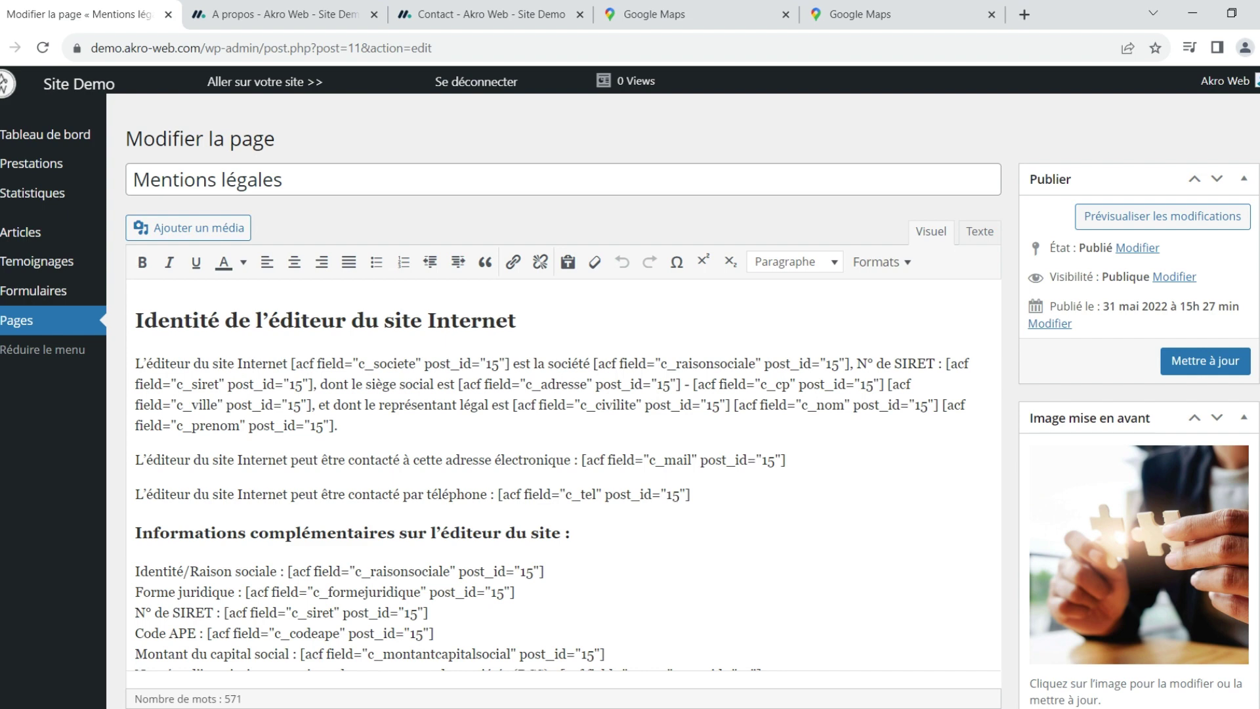
drag(291, 363, 510, 363)
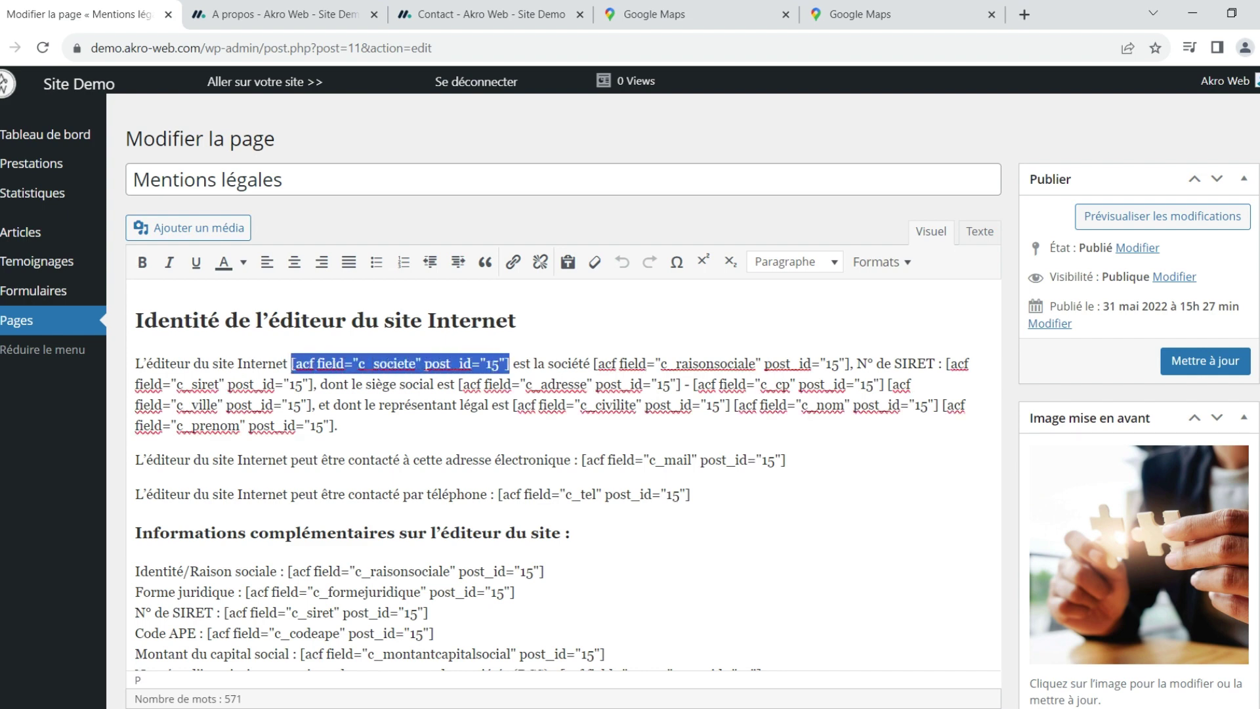
drag(594, 363, 850, 363)
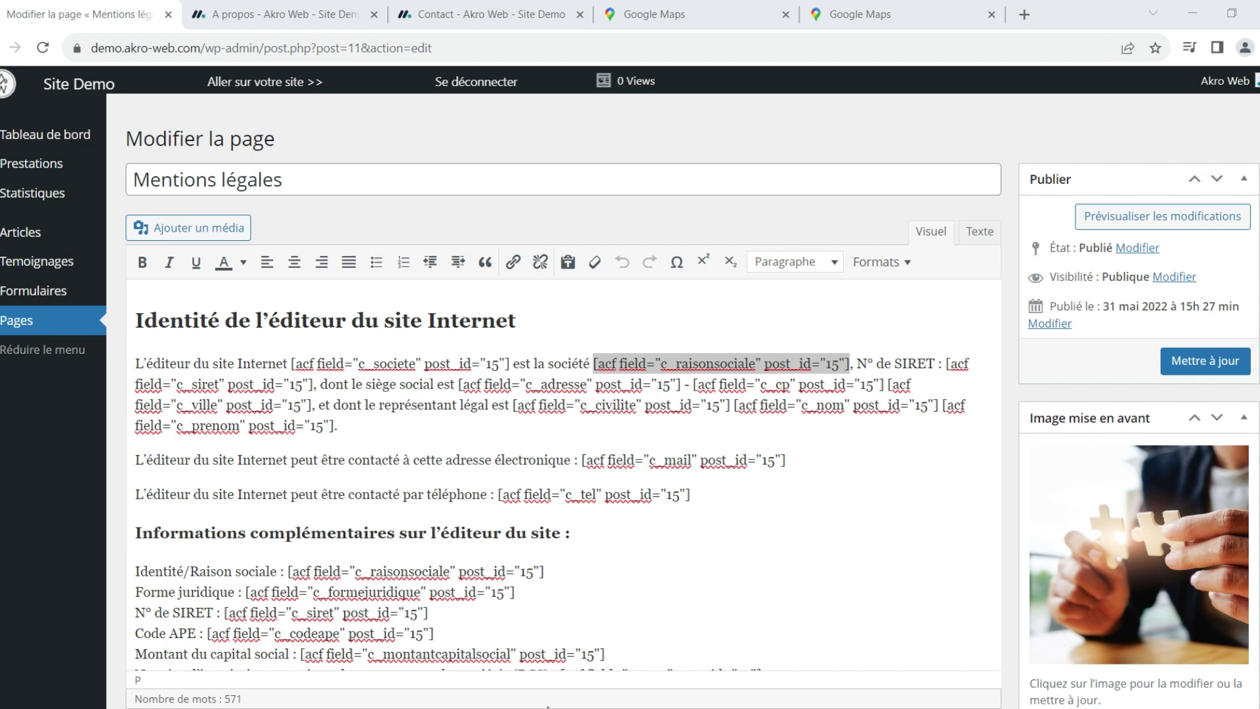
click(9, 325)
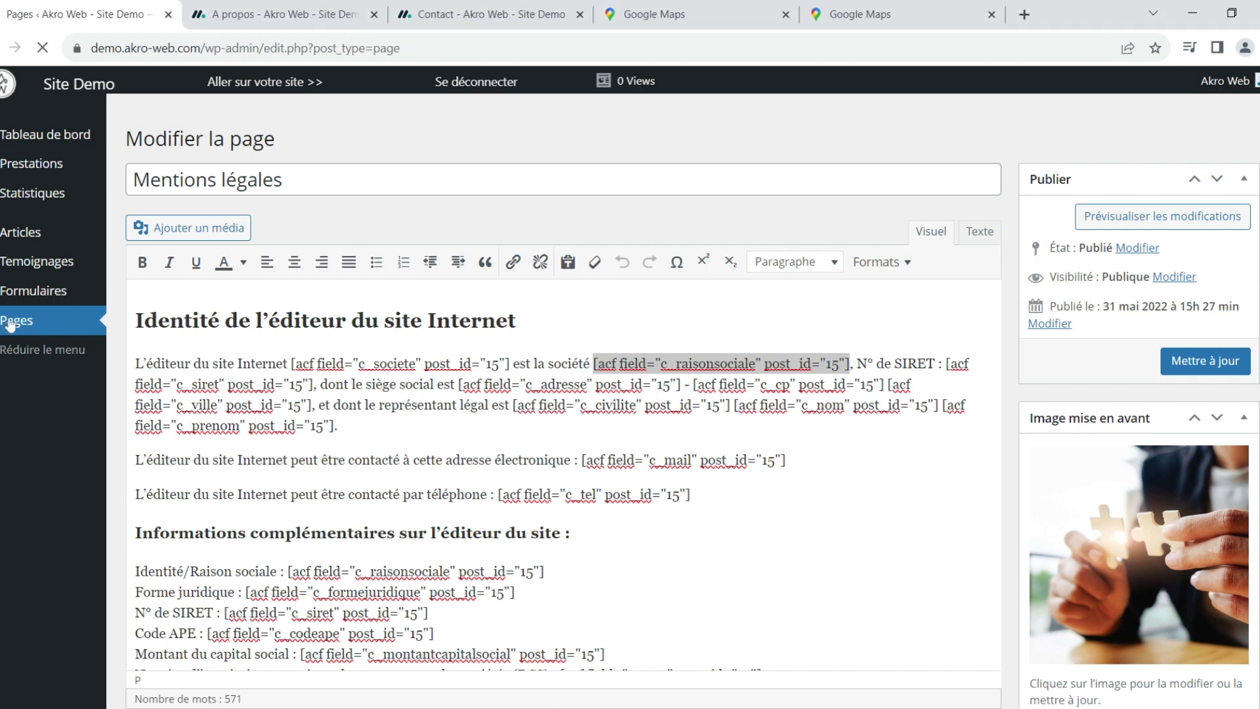